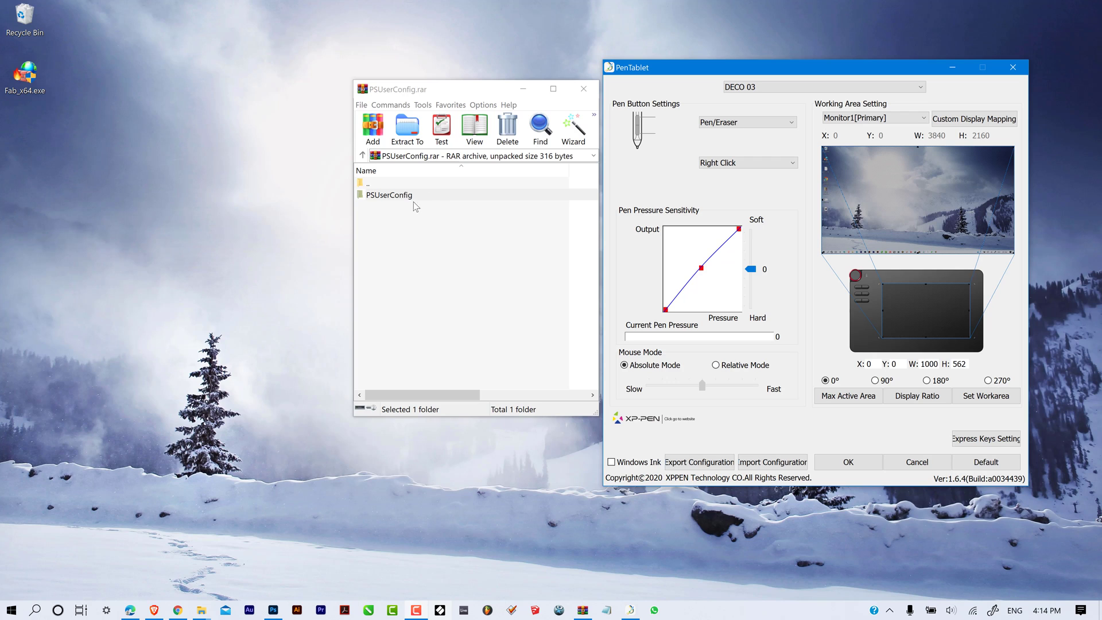
- Enable Windows Ink for the DECO 03 tablet and switch to Photoshop
left_click(615, 465)
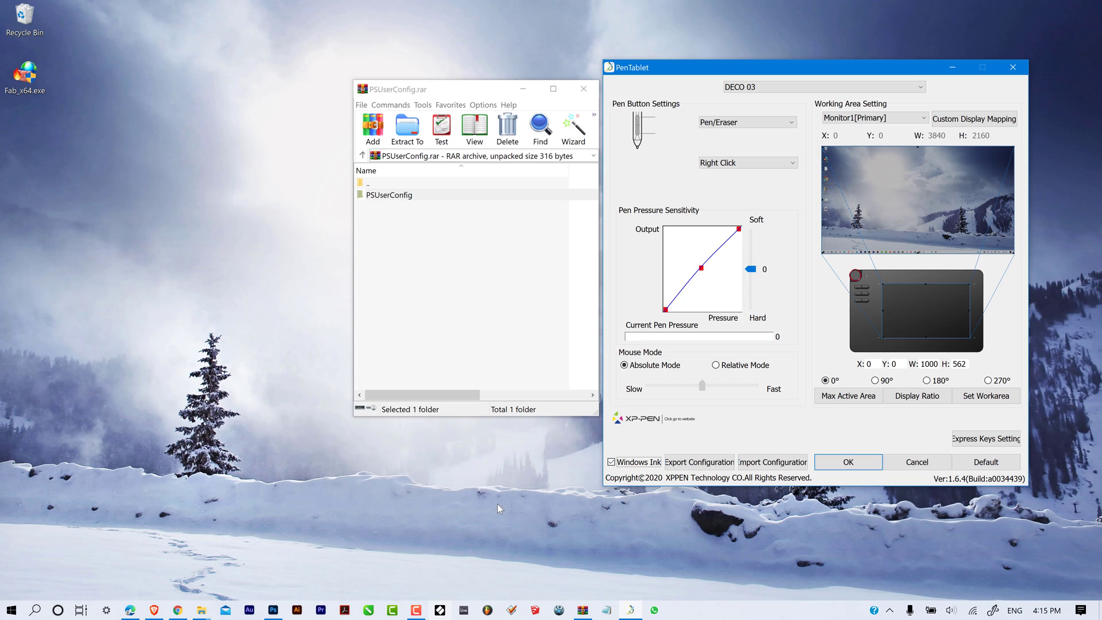
left_click(274, 608)
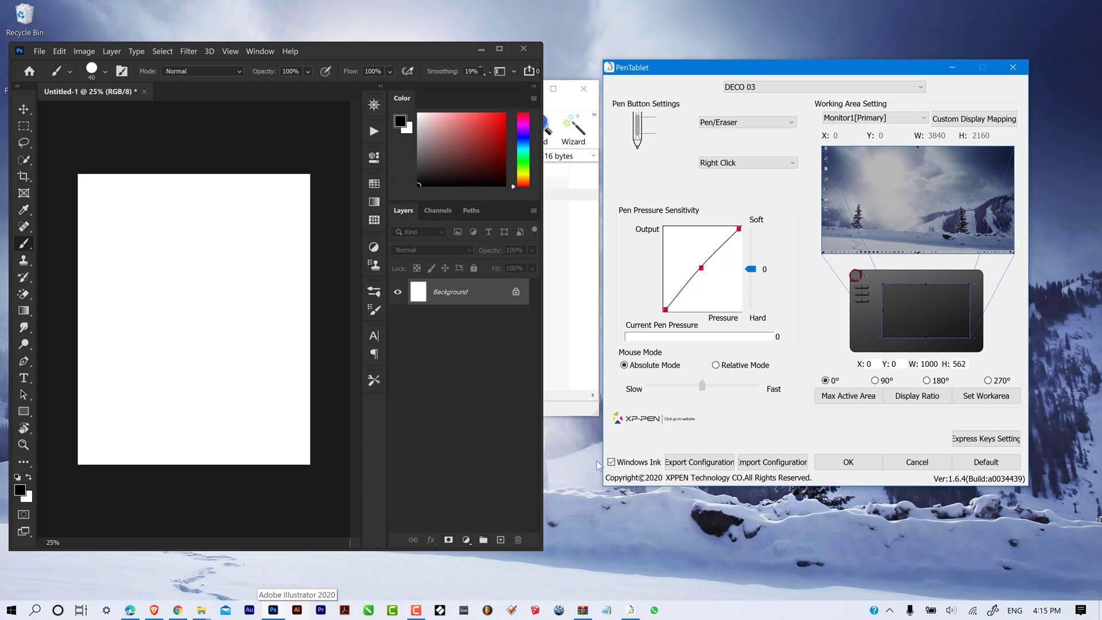
- Set the brush's Shape Dynamics size control to Pen Pressure and paint a wavy test stroke on the canvas
left_click(374, 311)
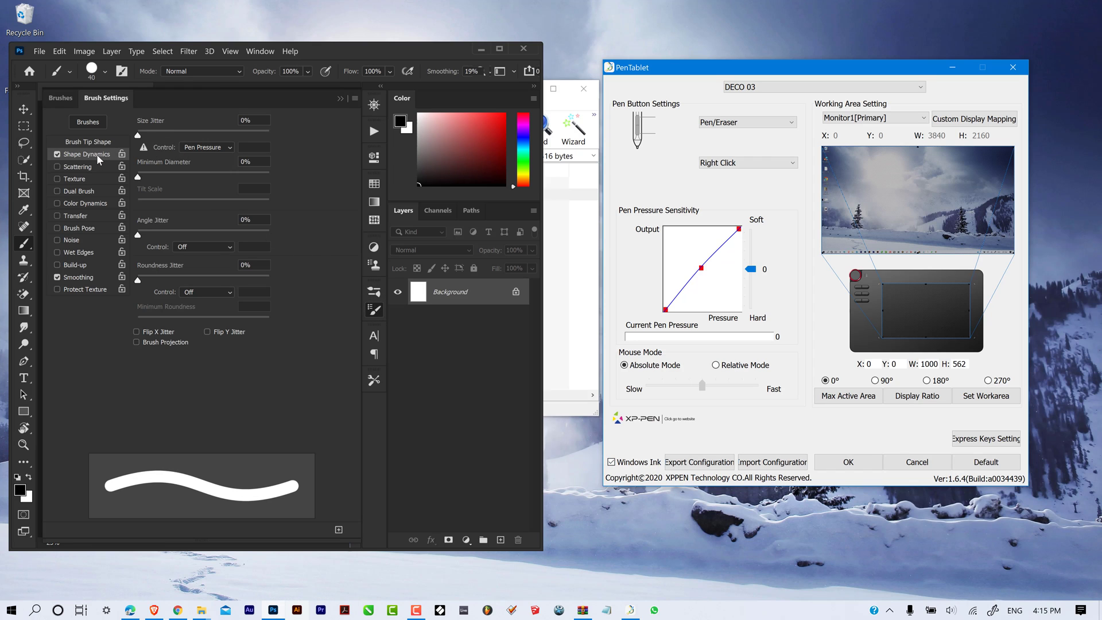
left_click(207, 148)
left_click(203, 190)
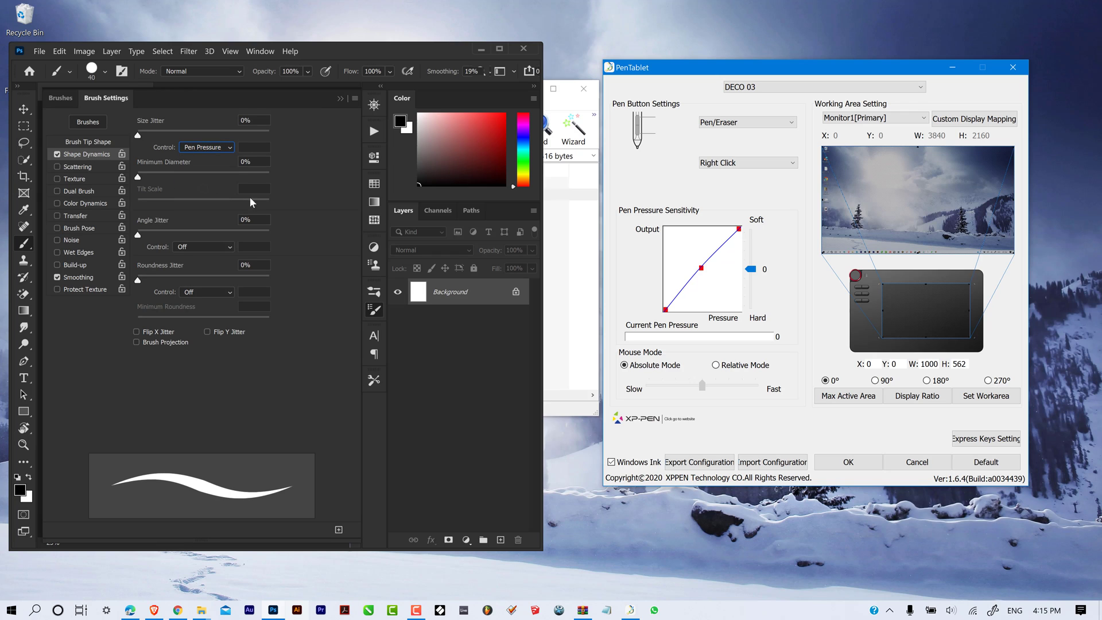
left_click(338, 100)
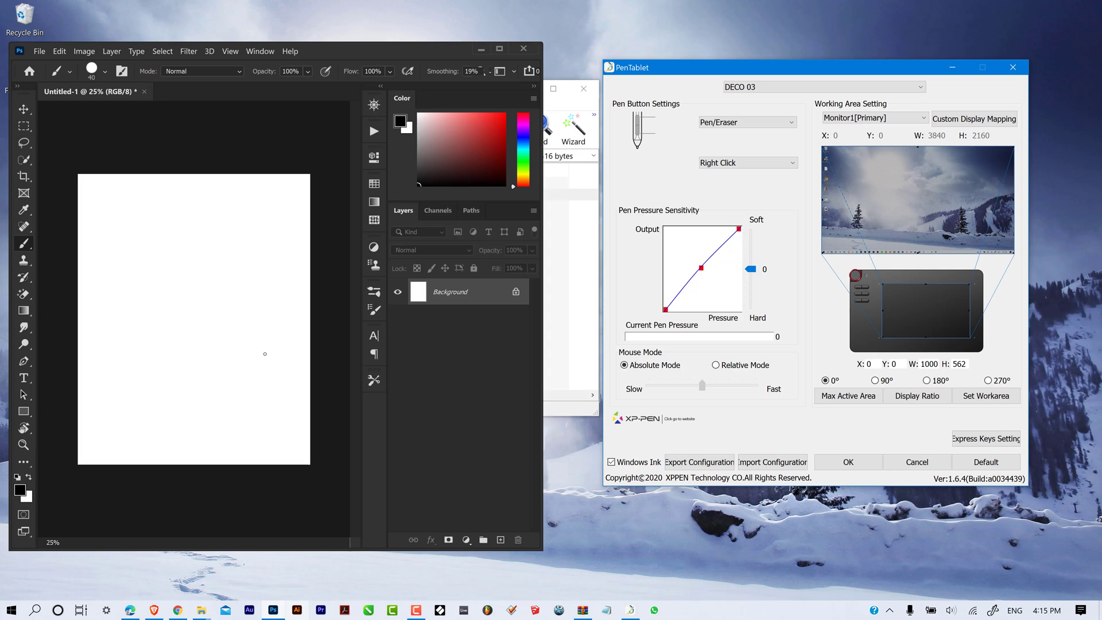
mouse_move(180, 338)
left_mouse_down()
mouse_move(196, 334)
mouse_move(164, 264)
left_mouse_up()
- Disable Windows Ink for the tablet and paint several wavy test strokes on the Photoshop canvas
left_click(611, 463)
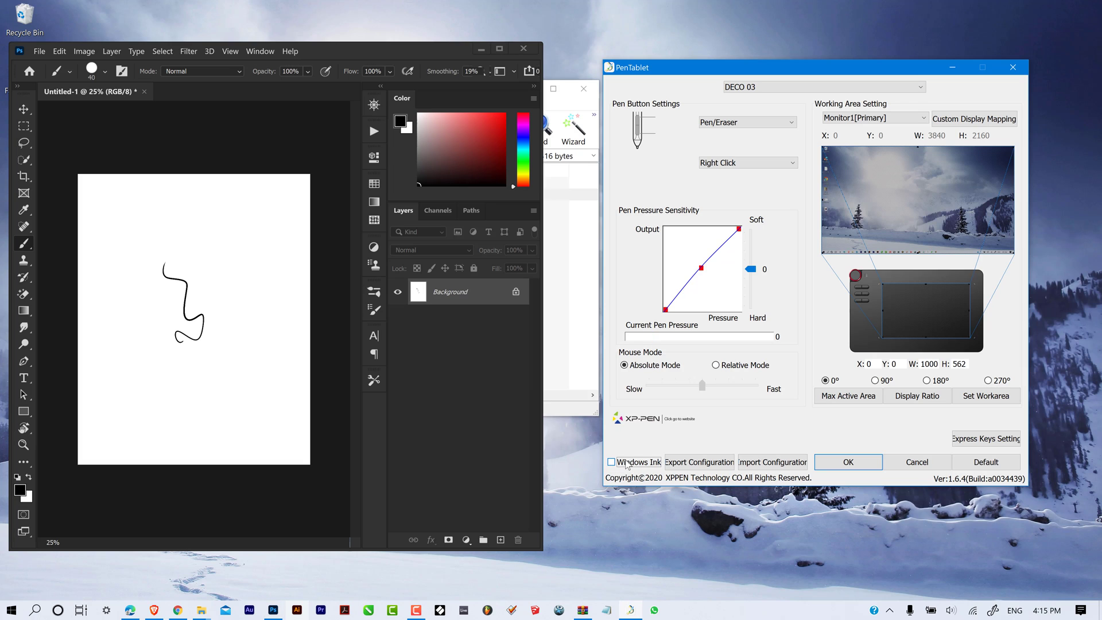
left_click(255, 358)
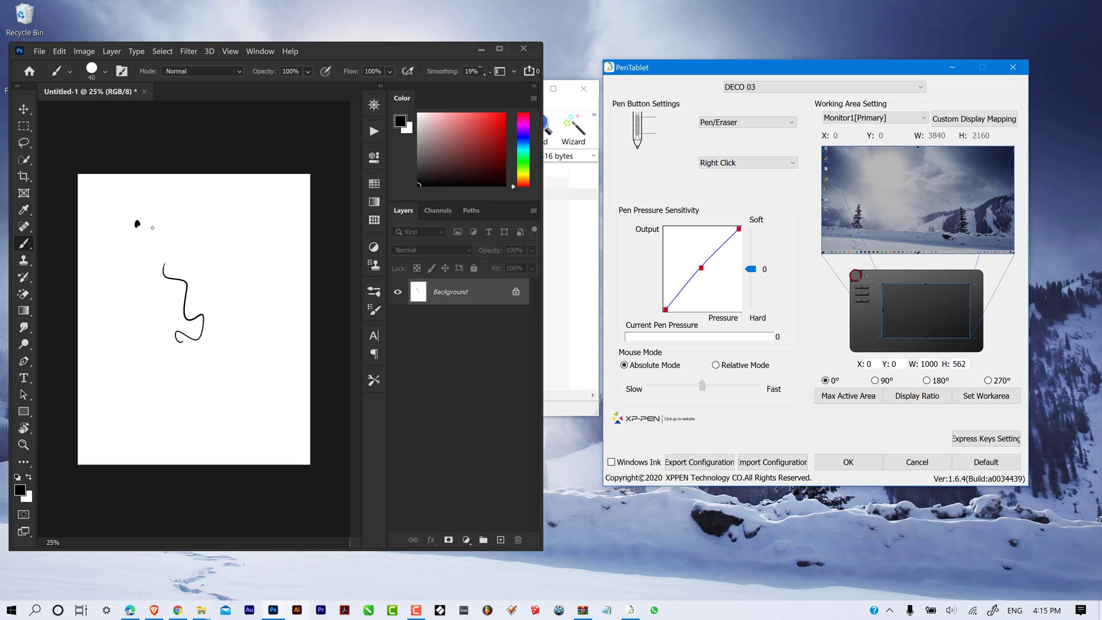
left_click_drag(152, 227, 205, 250)
left_click_drag(241, 239, 230, 373)
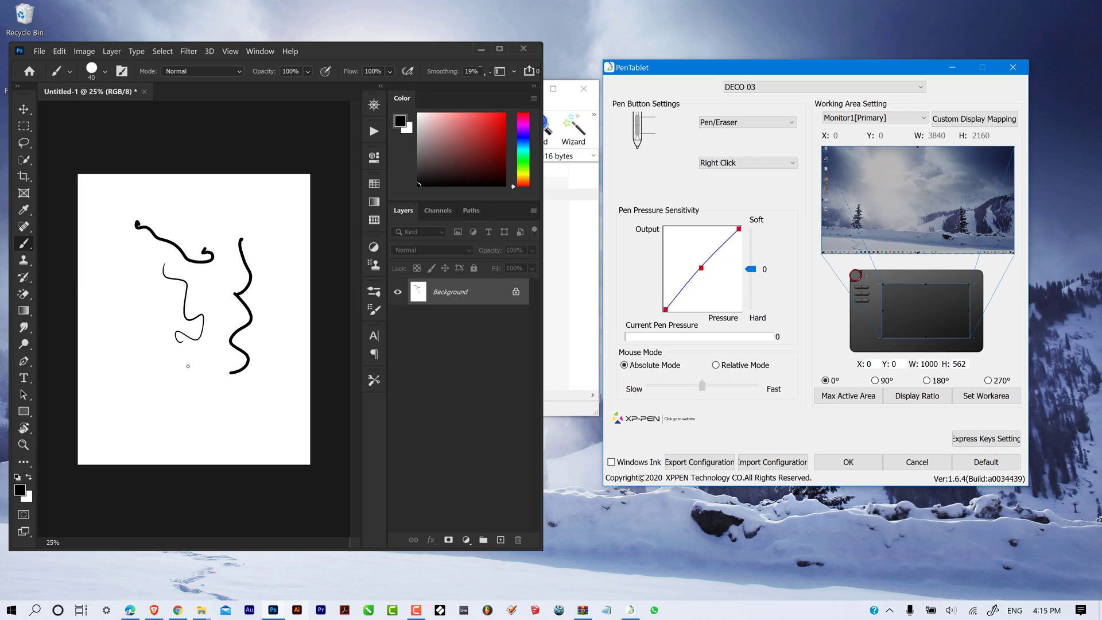
mouse_move(162, 392)
left_mouse_down()
mouse_move(137, 372)
mouse_move(125, 303)
left_mouse_up()
- Minimize Photoshop, switch to File Explorer and open the Users folder on the Windows (C:) drive
left_click(481, 50)
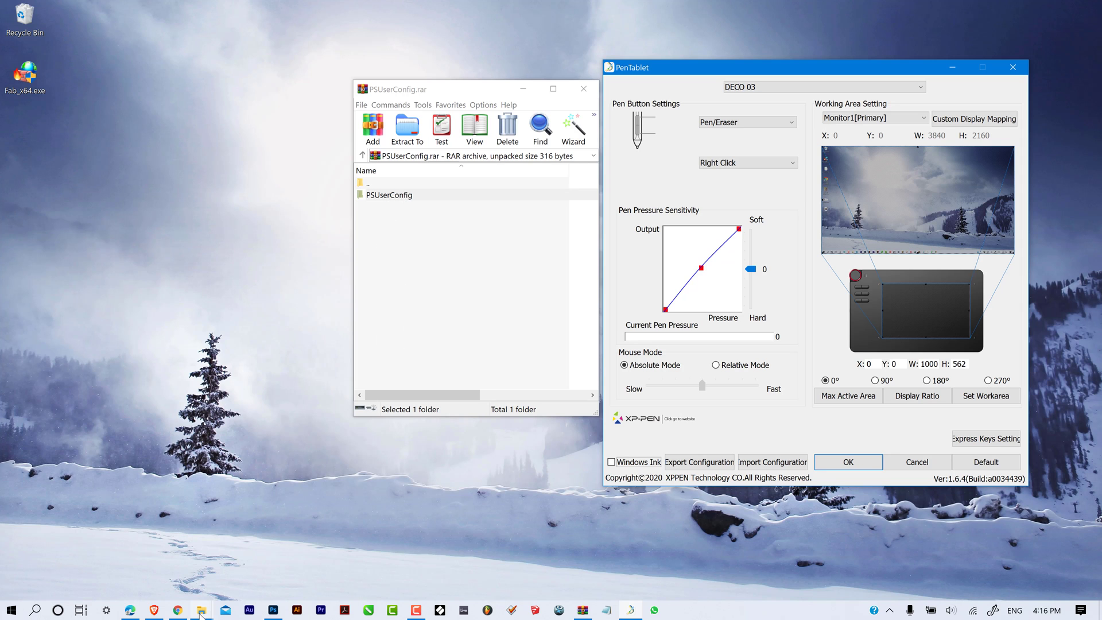
mouse_move(201, 611)
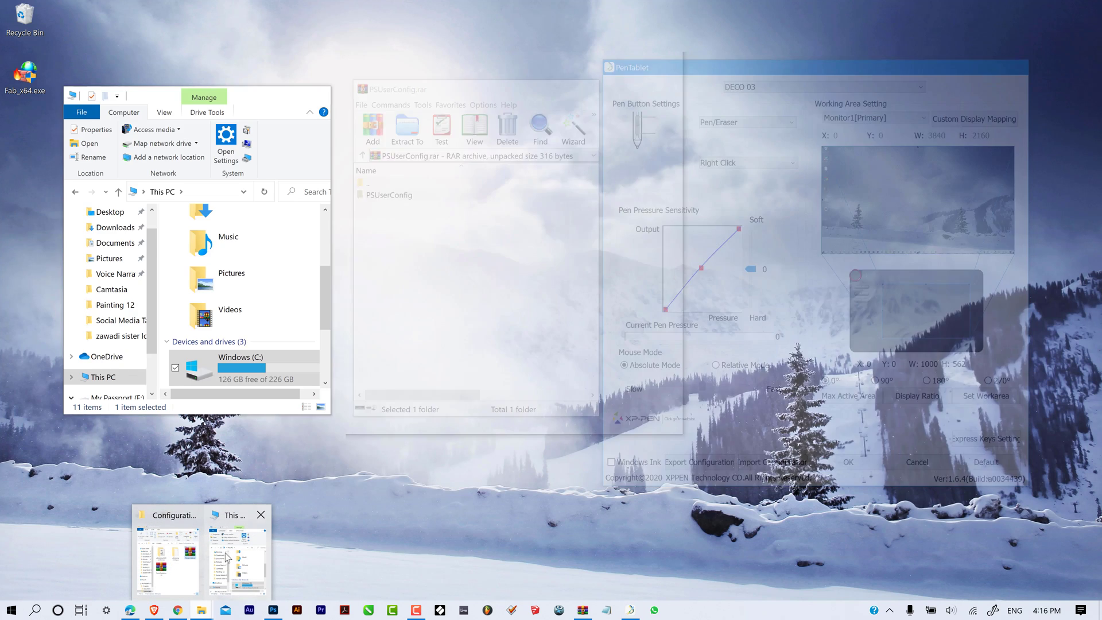
left_click(229, 554)
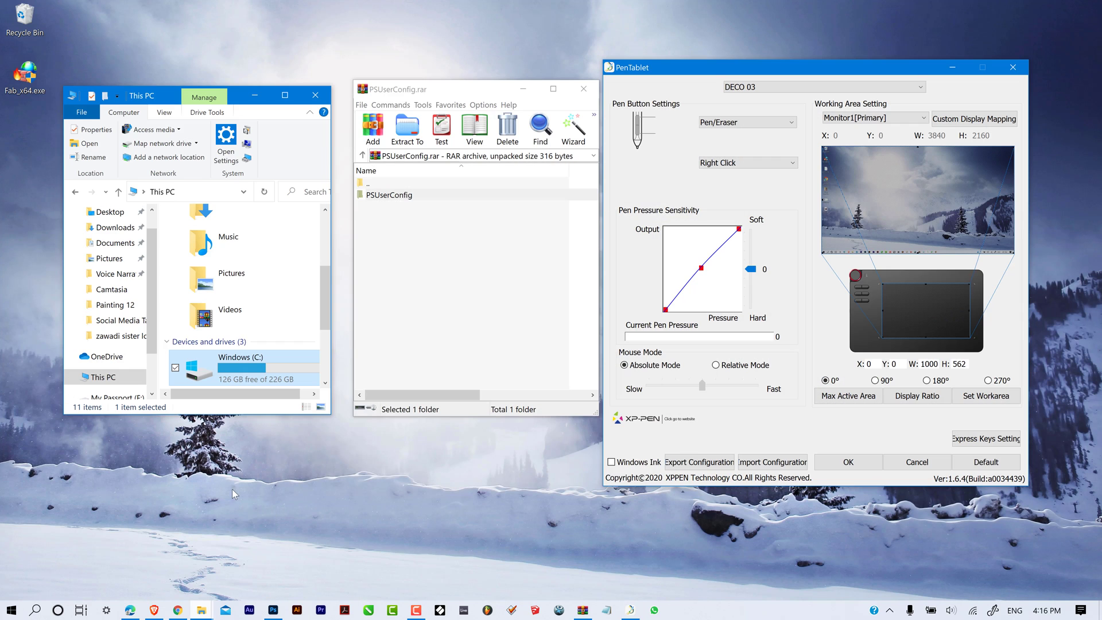
double_click(226, 366)
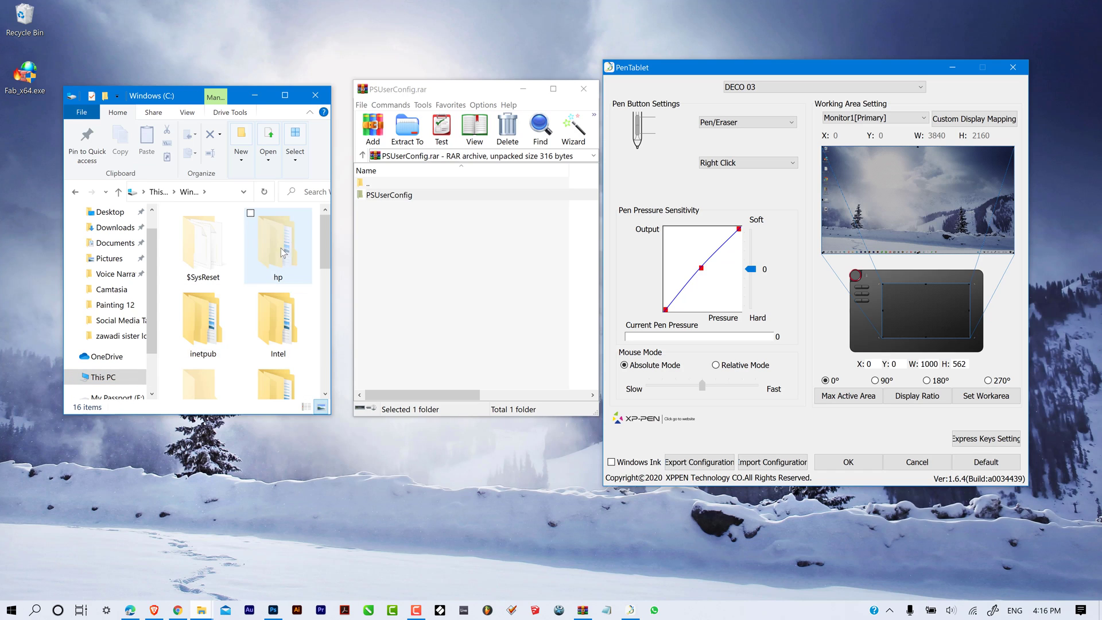
left_click_drag(324, 255, 323, 373)
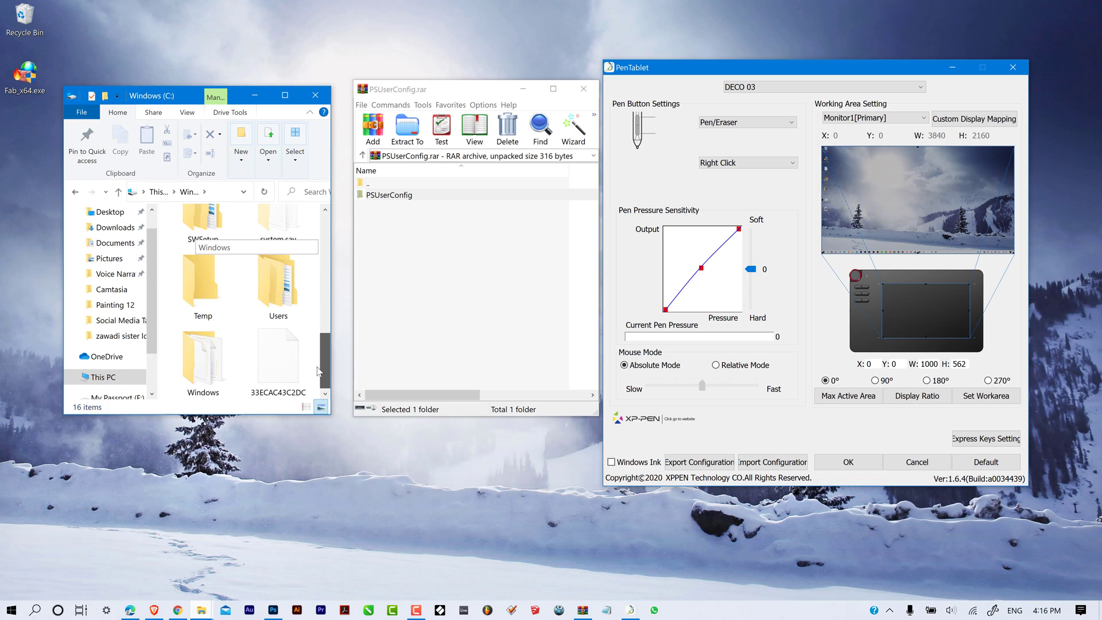
left_click(288, 297)
double_click(289, 297)
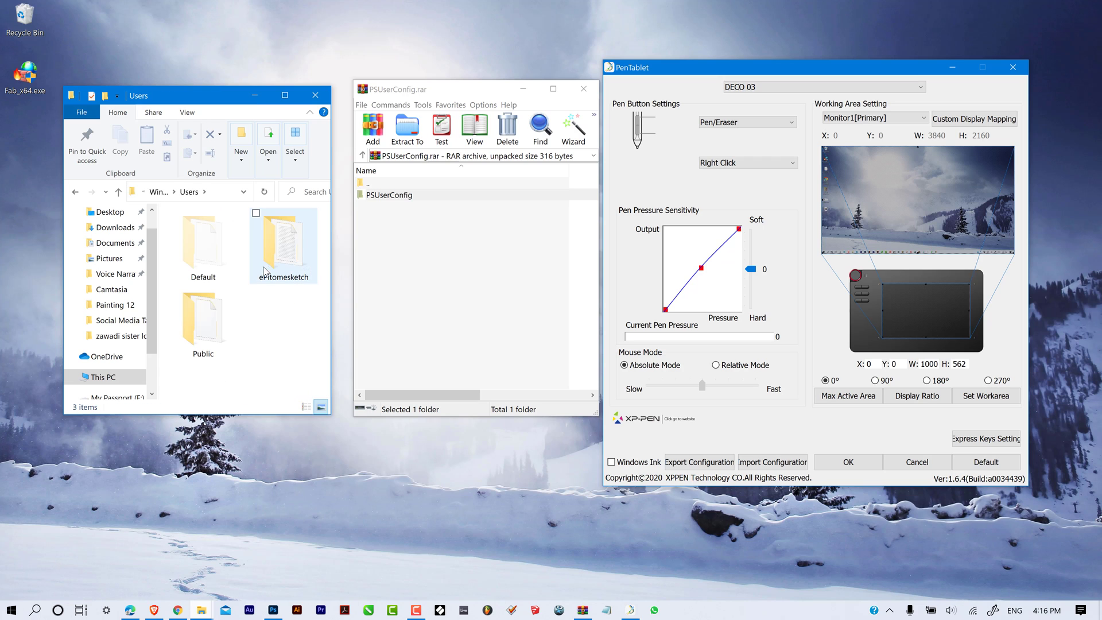
- Open the Adobe Photoshop 2020 Settings folder under AppData\Roaming\Adobe\Adobe Photoshop 2020 in the user's profile folder
double_click(289, 263)
double_click(289, 256)
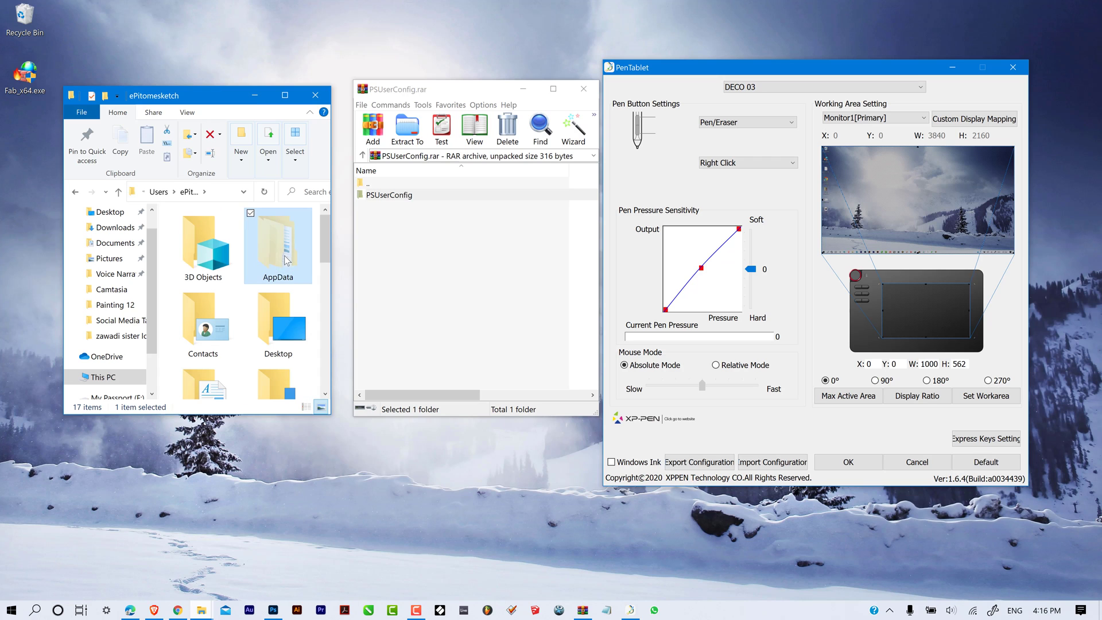
double_click(204, 321)
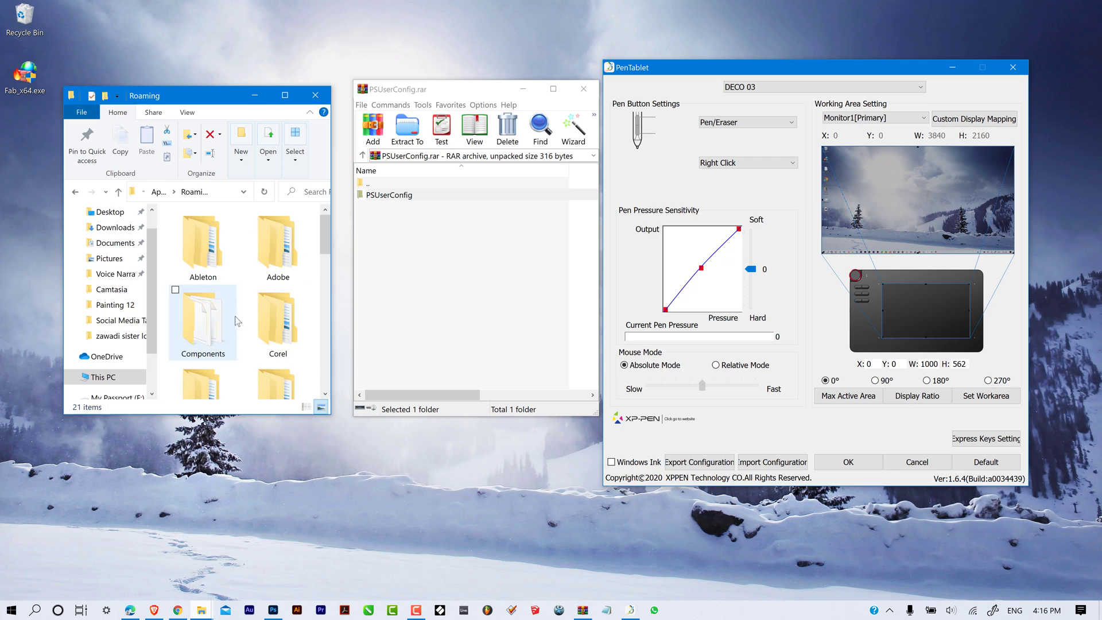
left_click(284, 263)
double_click(284, 262)
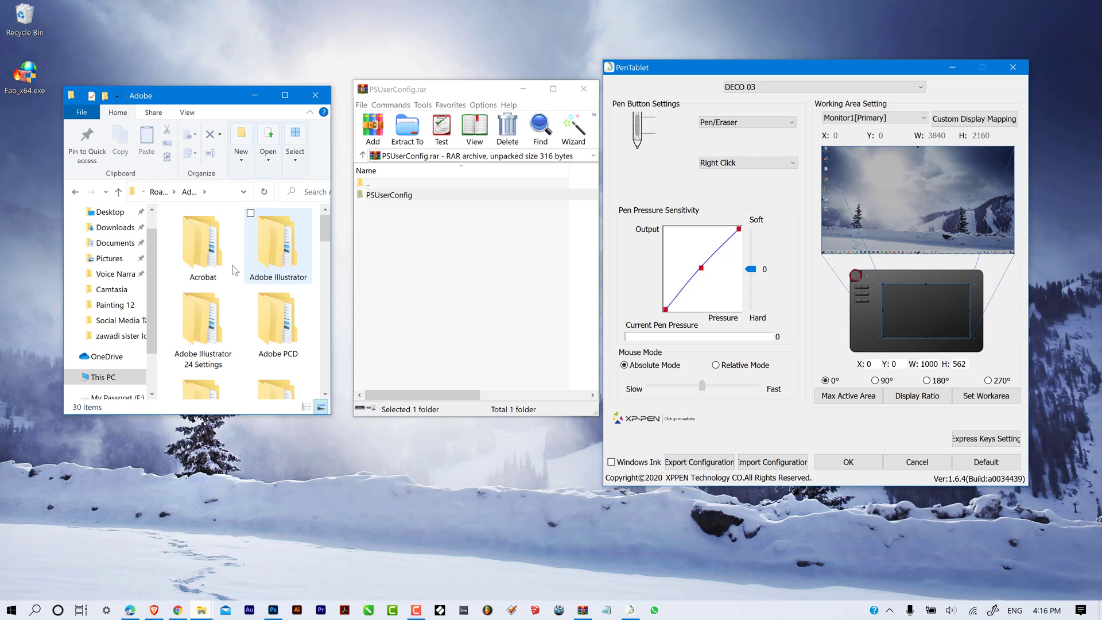
scroll(328, 246, "down", 3)
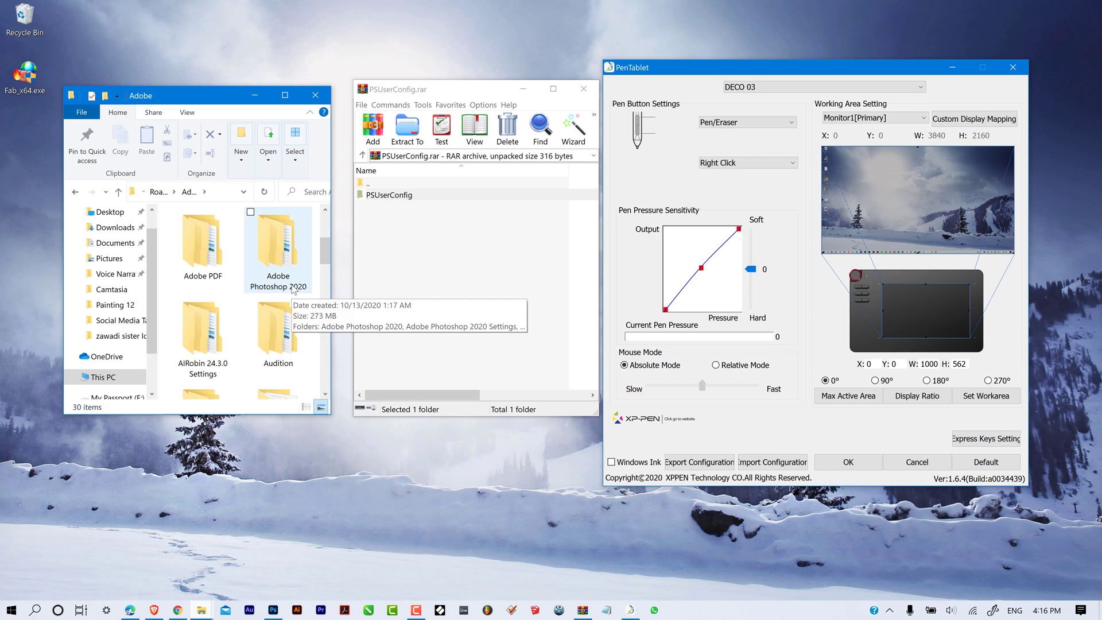
double_click(288, 281)
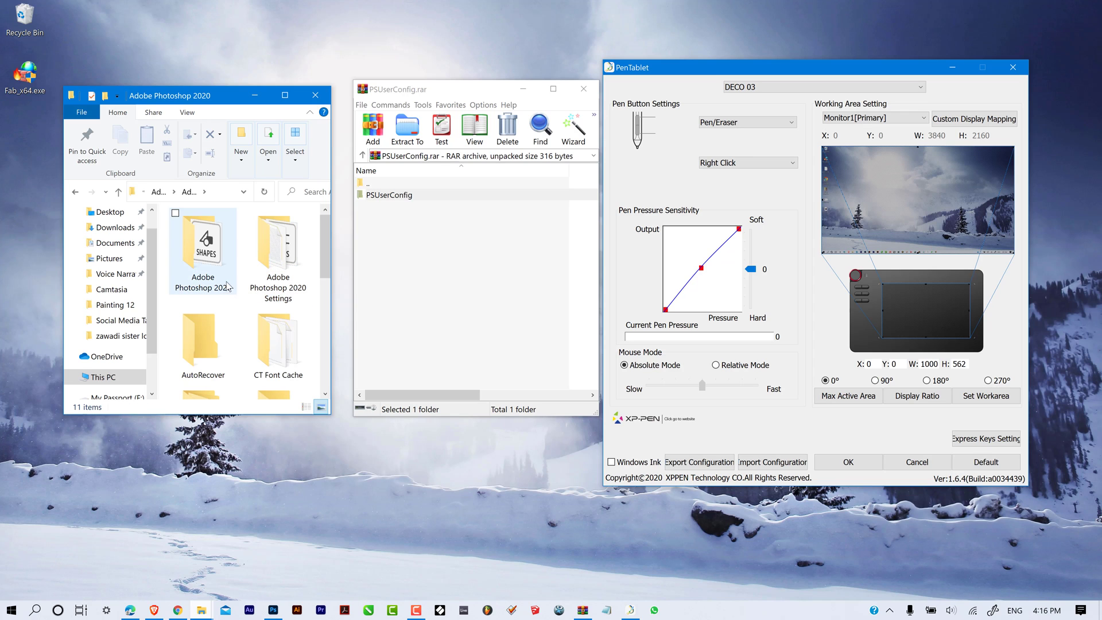
double_click(287, 286)
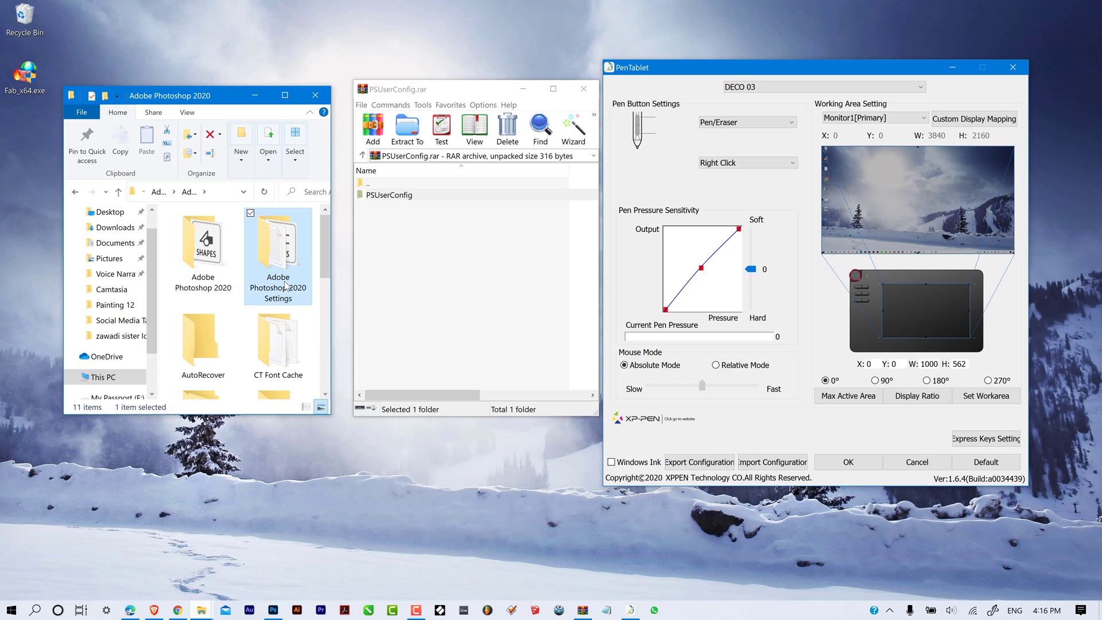
- Extract PSUserConfig.txt from the PSUserConfig folder of the RAR archive into the Adobe Photoshop 2020 Settings folder
left_click(386, 197)
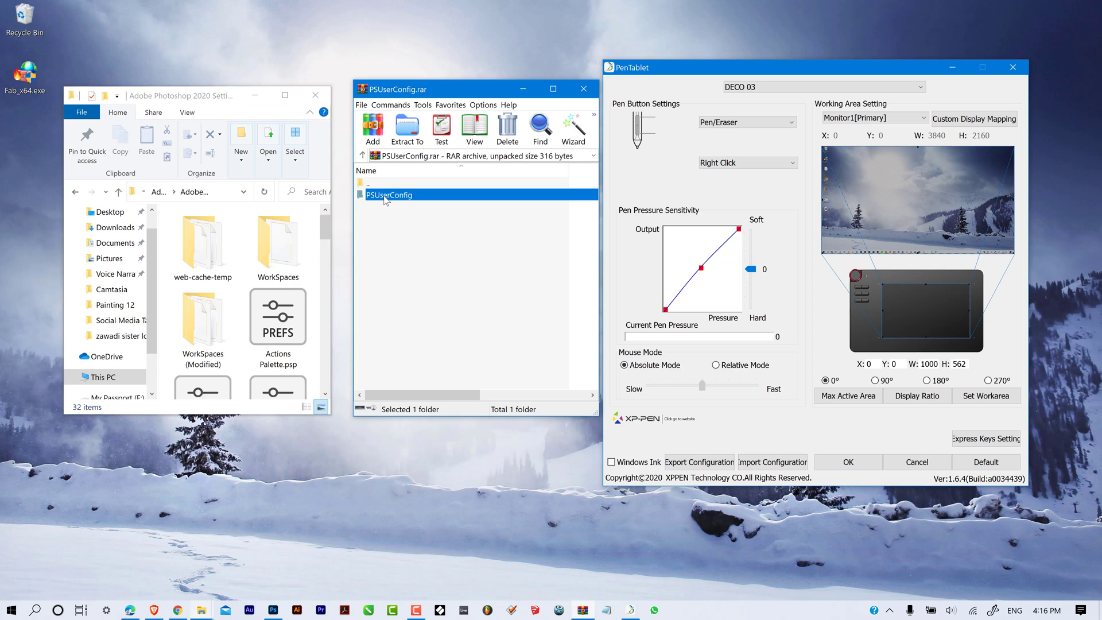
left_click(427, 196)
double_click(359, 197)
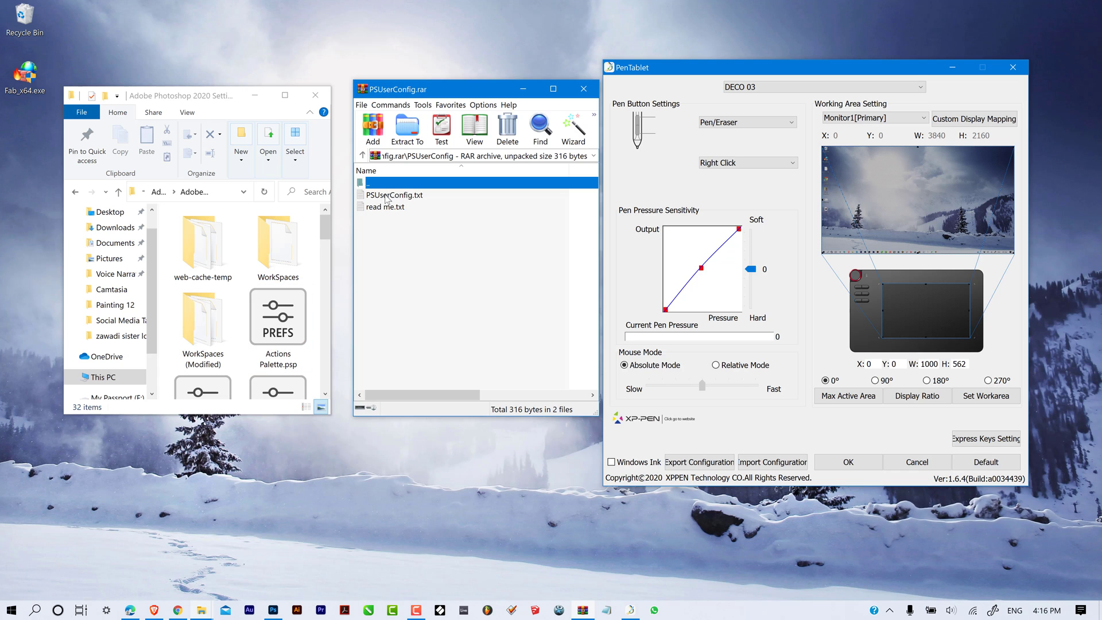
left_click_drag(386, 199, 243, 344)
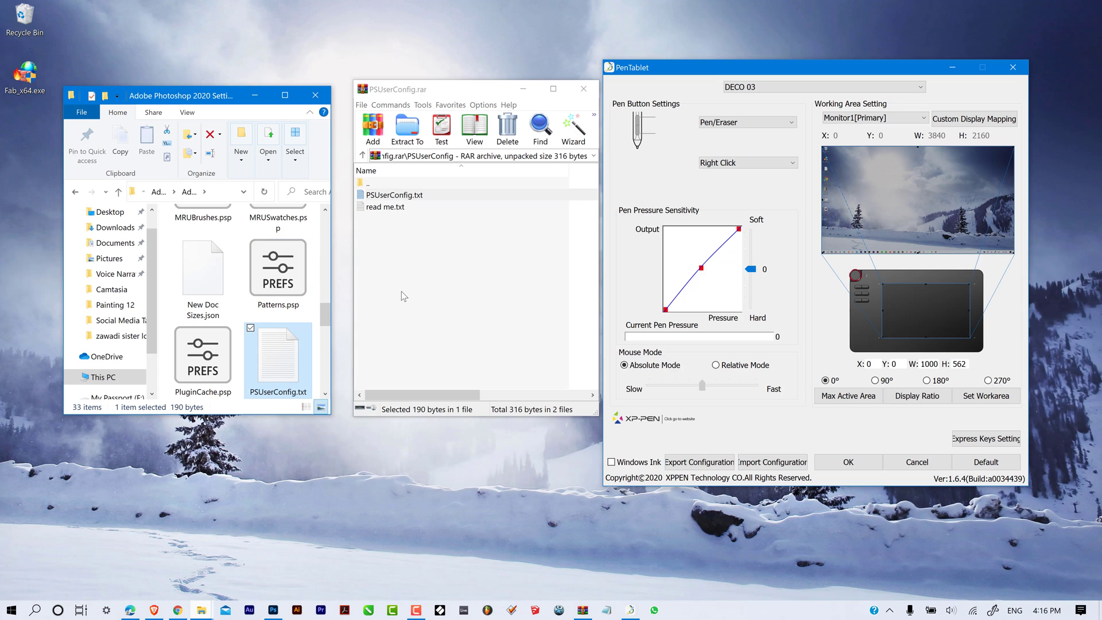
- Restart Photoshop without saving Untitled-1 and create a new 3240 x 4050 px document at 300 pixels/inch
left_click(259, 560)
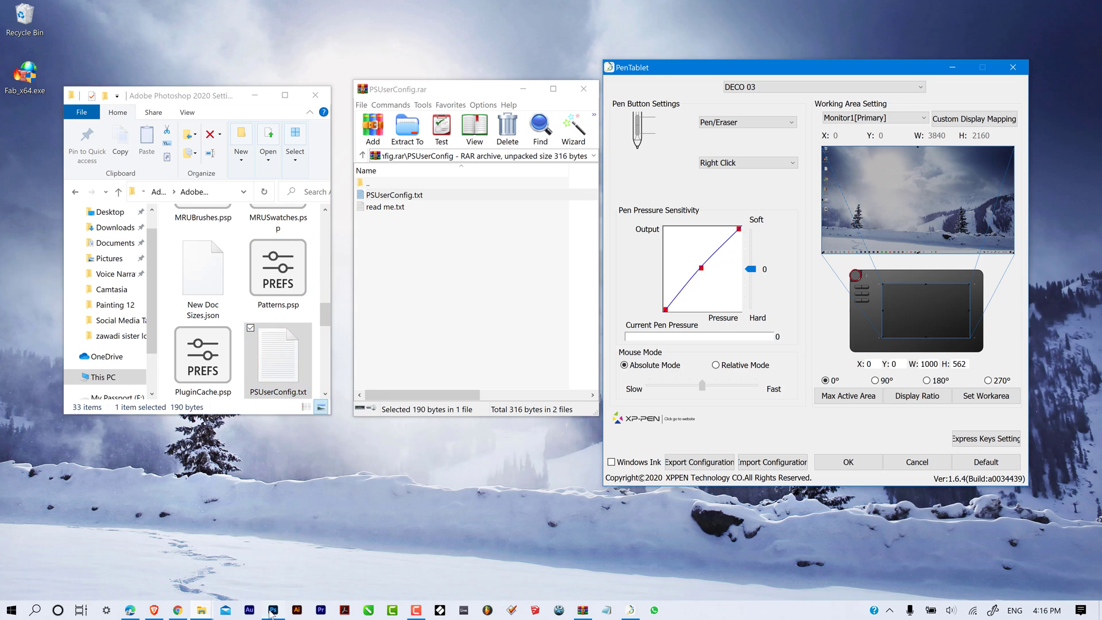
left_click(523, 48)
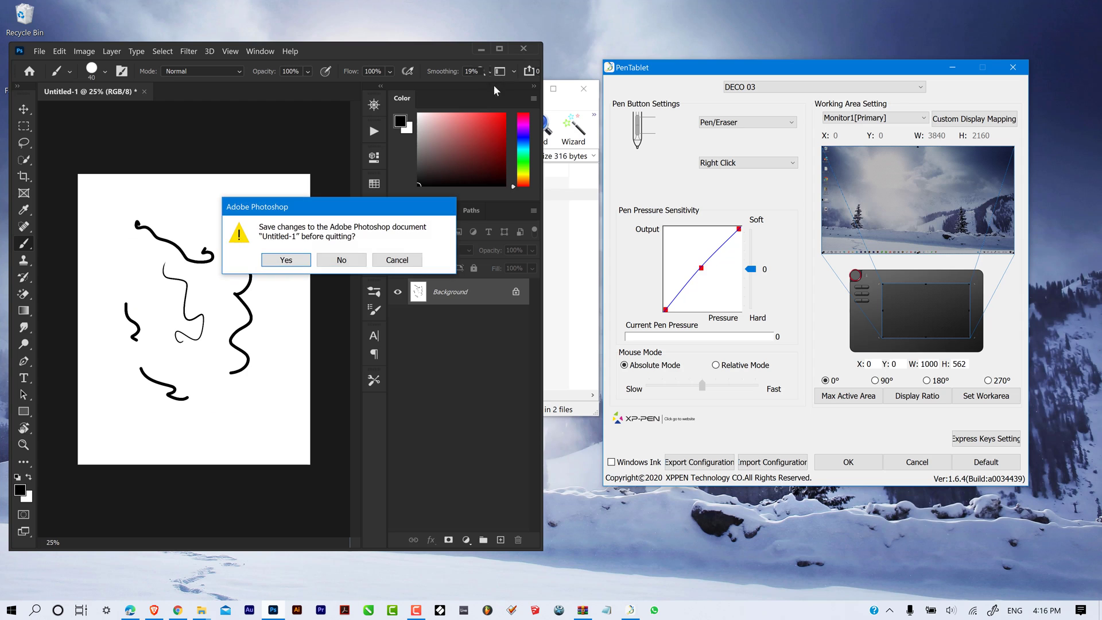
left_click(344, 260)
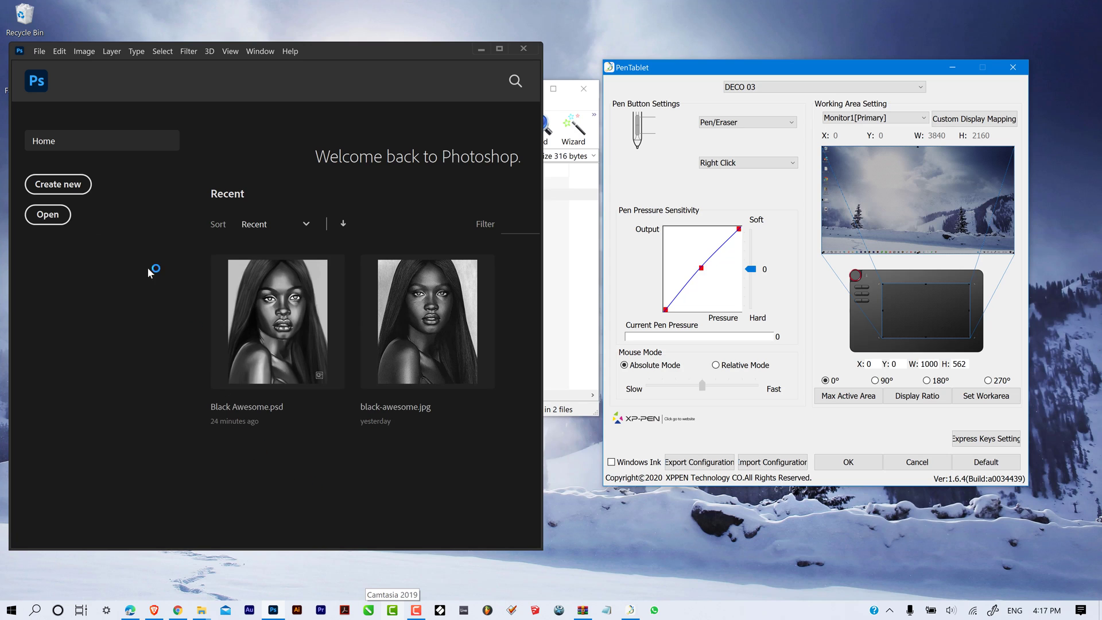
left_click(66, 184)
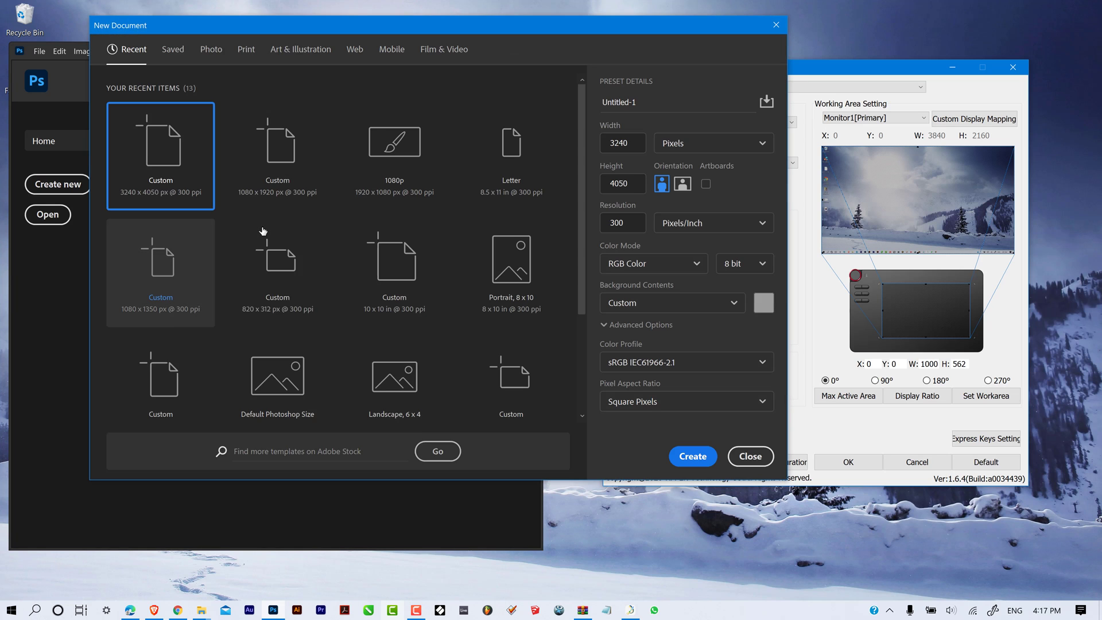
left_click(695, 457)
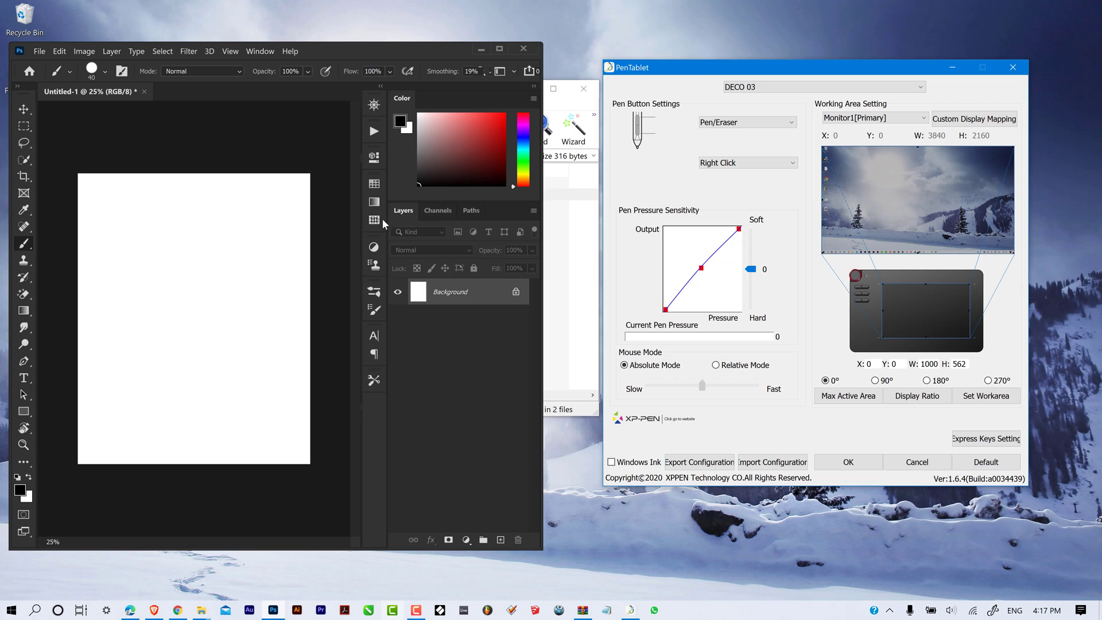
- Choose Pen Pressure as the size jitter control in the brush's Shape Dynamics and close the brush settings
left_click(374, 311)
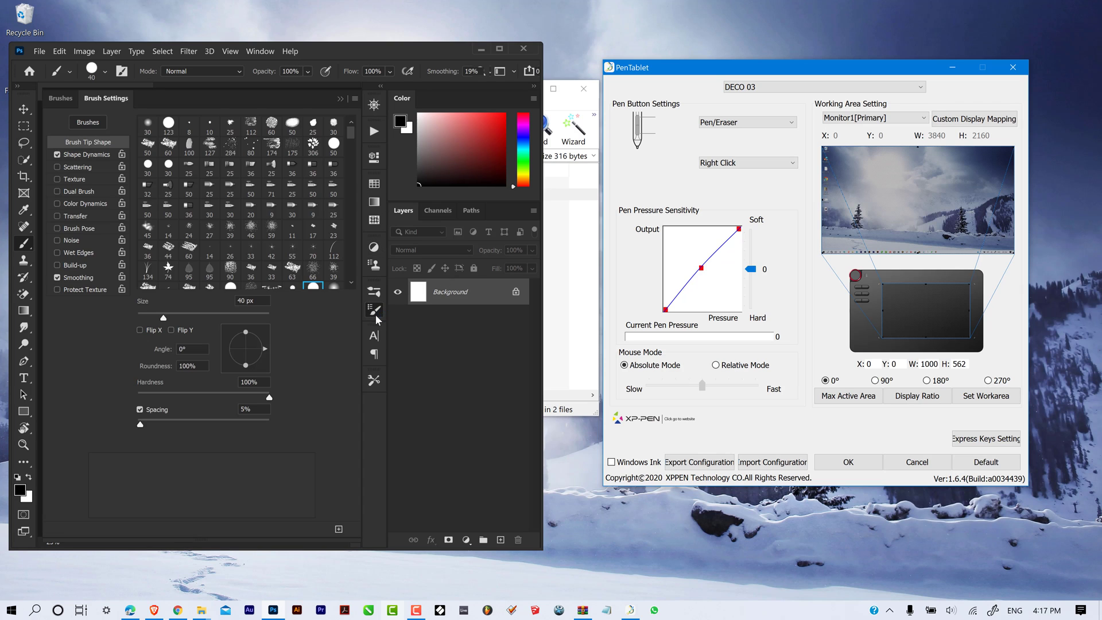
left_click(107, 158)
left_click(215, 148)
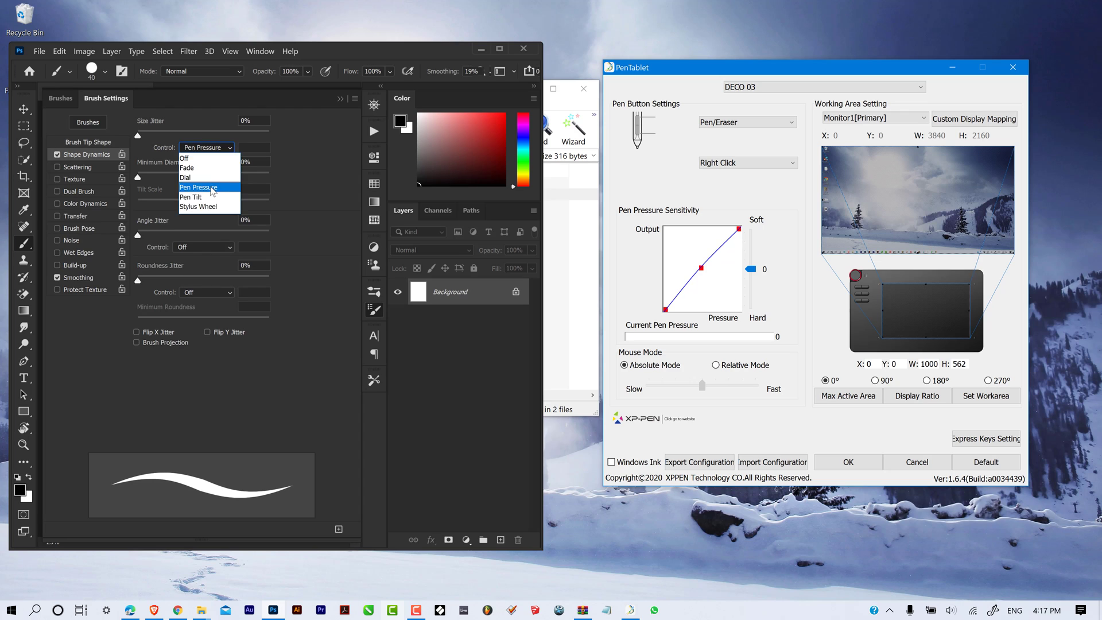
left_click(212, 189)
left_click(340, 99)
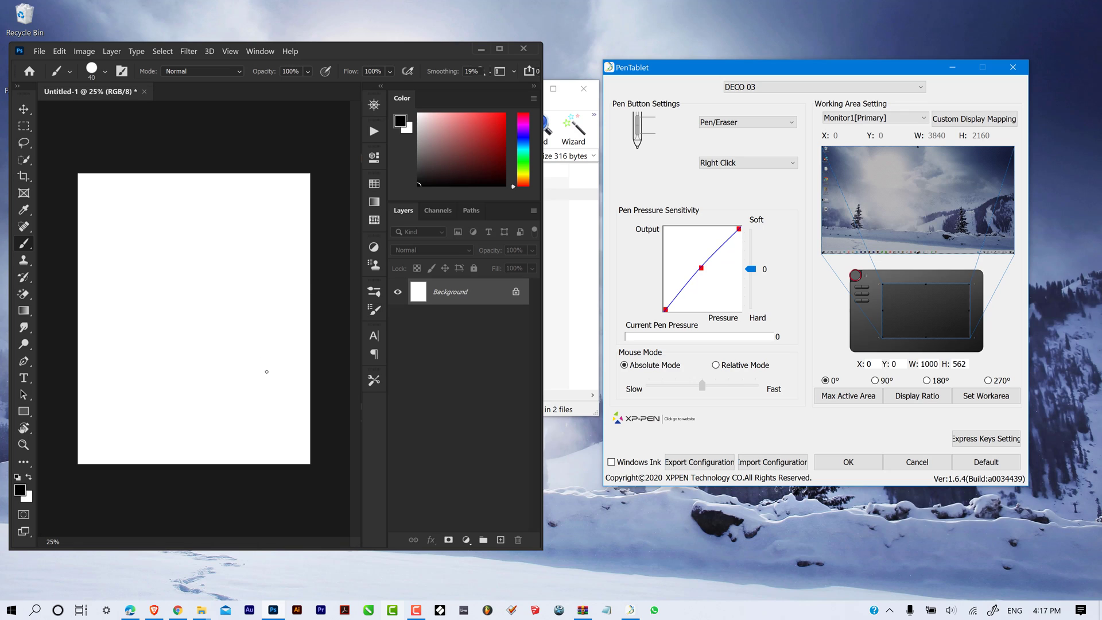
- Paint a few test strokes on the new blank canvas with varying pen pressure
left_click_drag(242, 351, 224, 346)
mouse_move(200, 322)
left_mouse_down()
mouse_move(208, 310)
mouse_move(171, 239)
left_mouse_up()
mouse_move(171, 384)
left_mouse_down()
mouse_move(188, 367)
mouse_move(168, 347)
left_mouse_up()
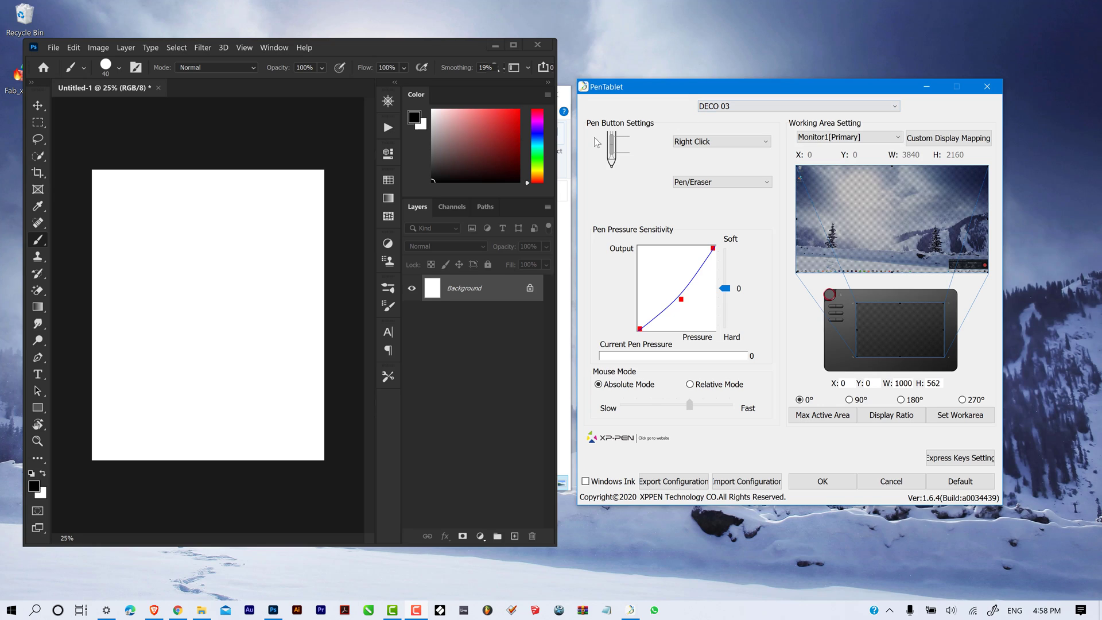
- Assign Right Click to the upper pen button and keep Pen/Eraser on the lower one
left_click(687, 144)
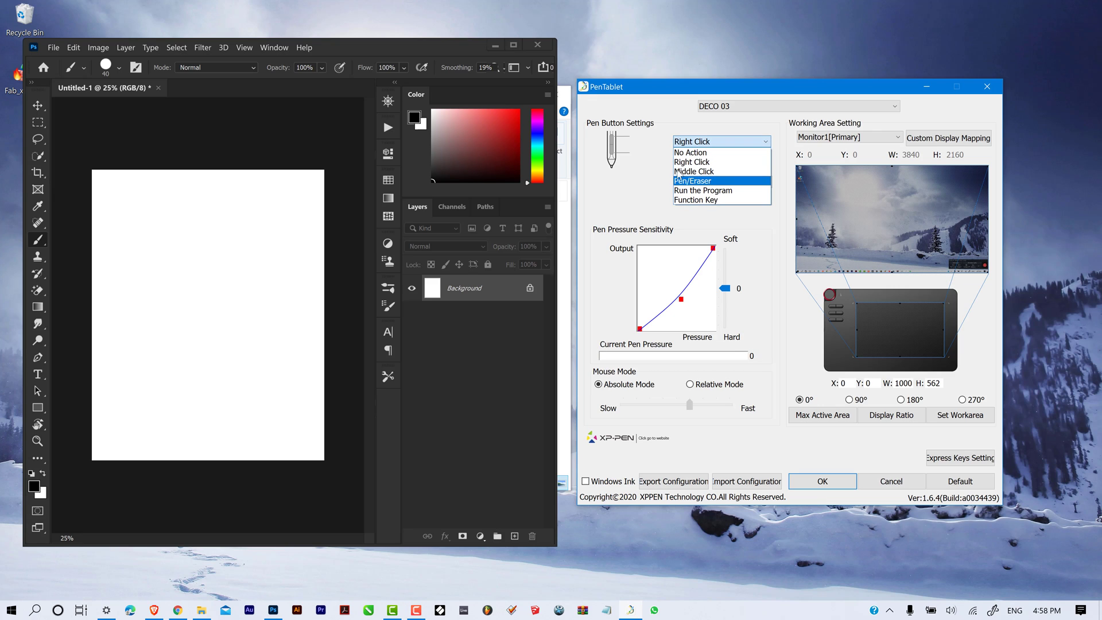
left_click(678, 163)
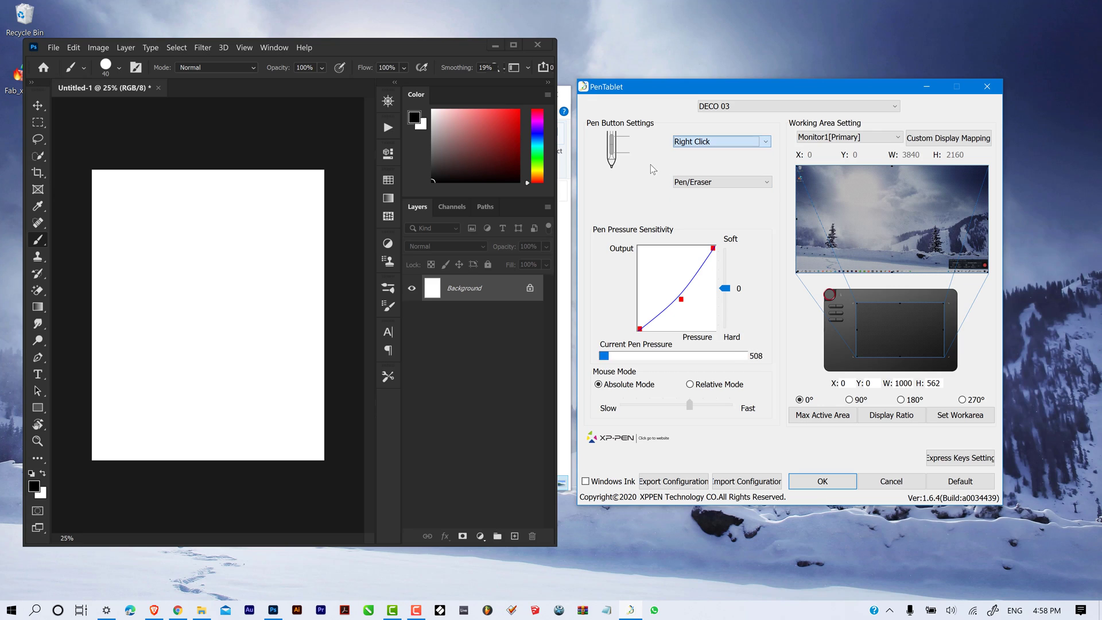
left_click(694, 182)
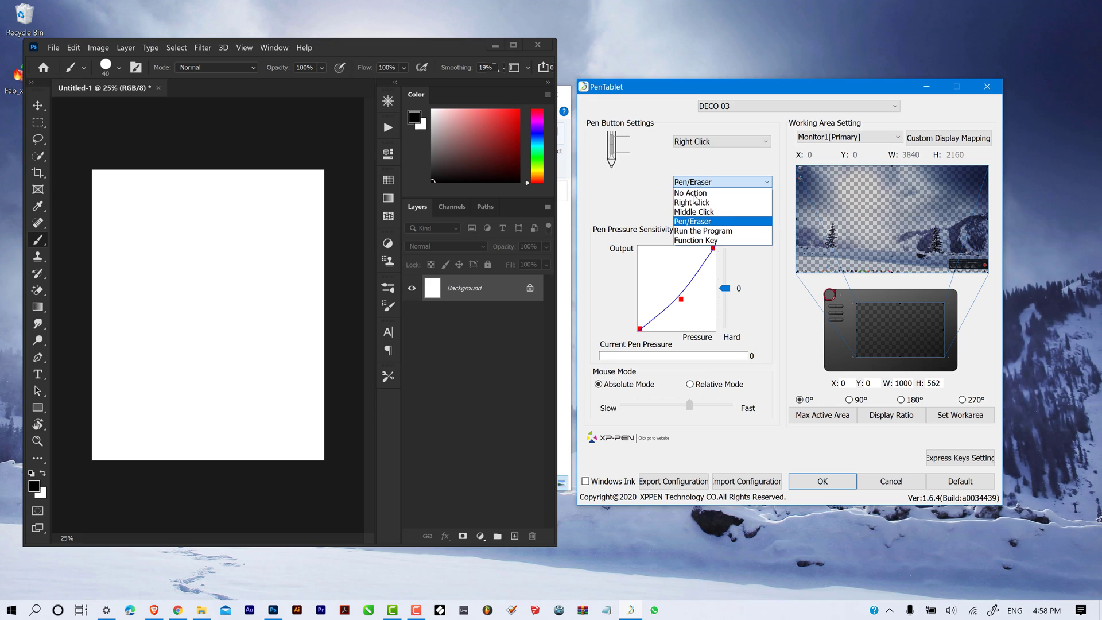
left_click(651, 202)
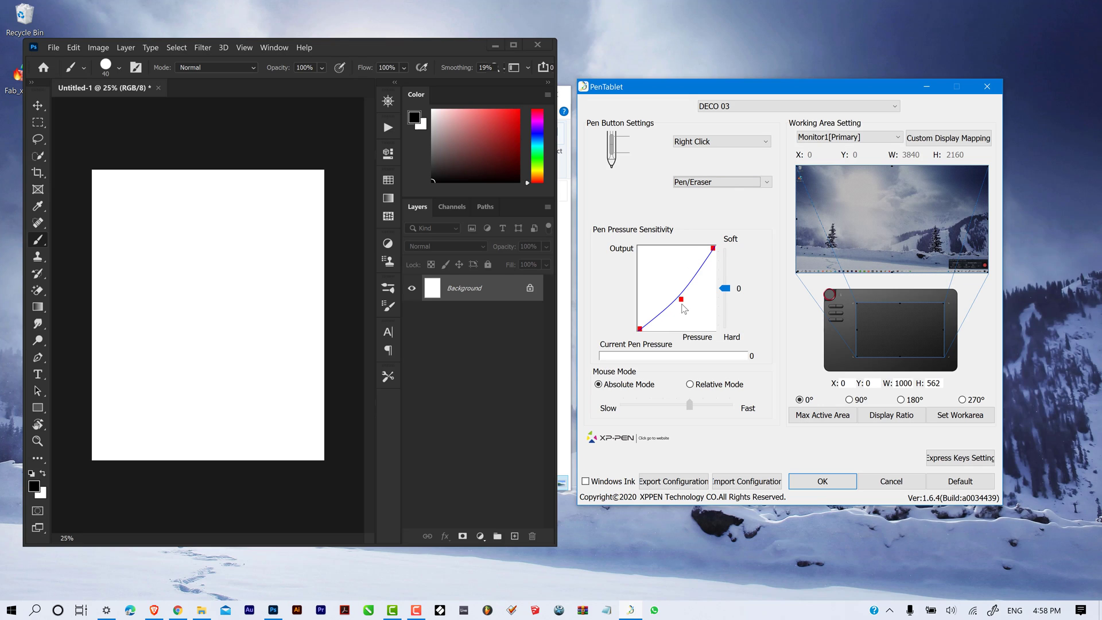
- Bend the pen pressure curve first toward hard and then toward soft, painting a test stroke on the canvas after each change
left_click_drag(681, 299, 669, 290)
left_click_drag(682, 303, 692, 313)
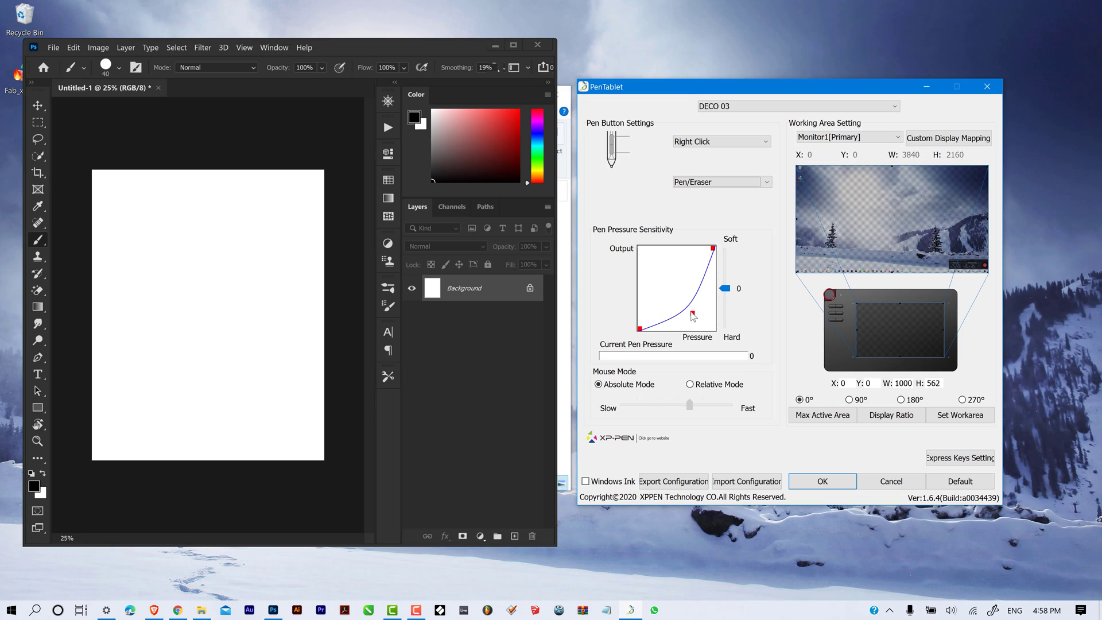
left_click(207, 307)
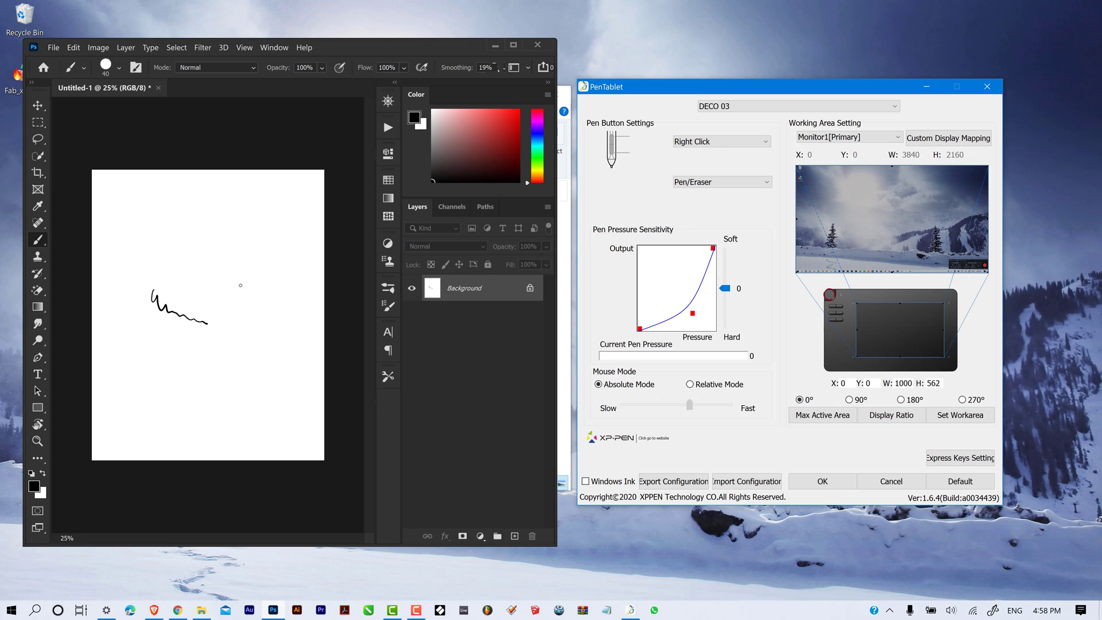
left_click(687, 311)
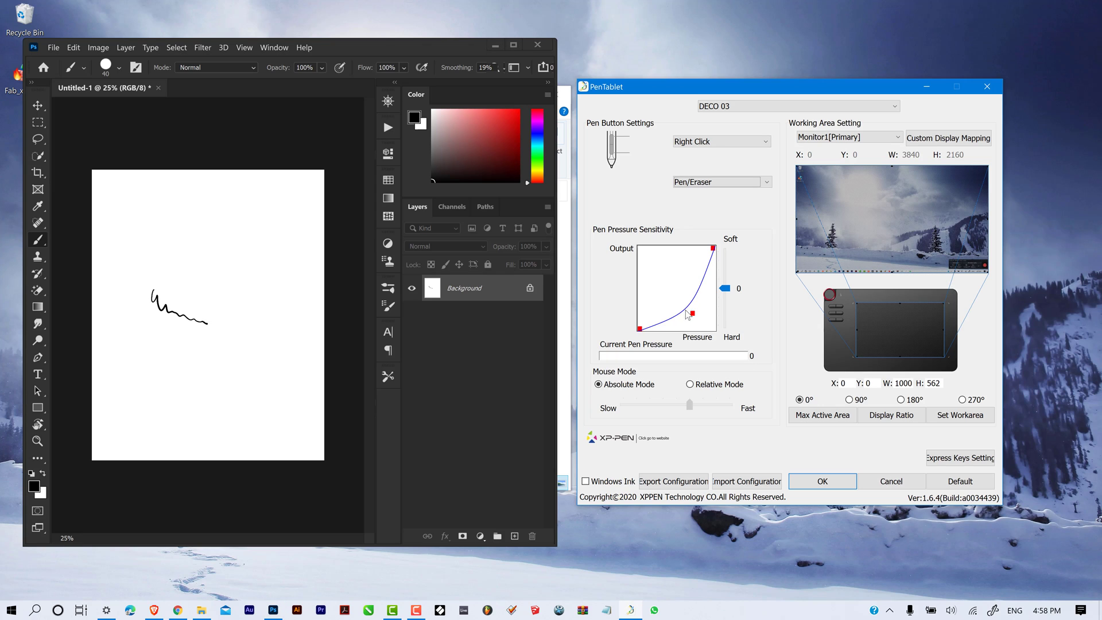
left_click_drag(687, 315, 658, 269)
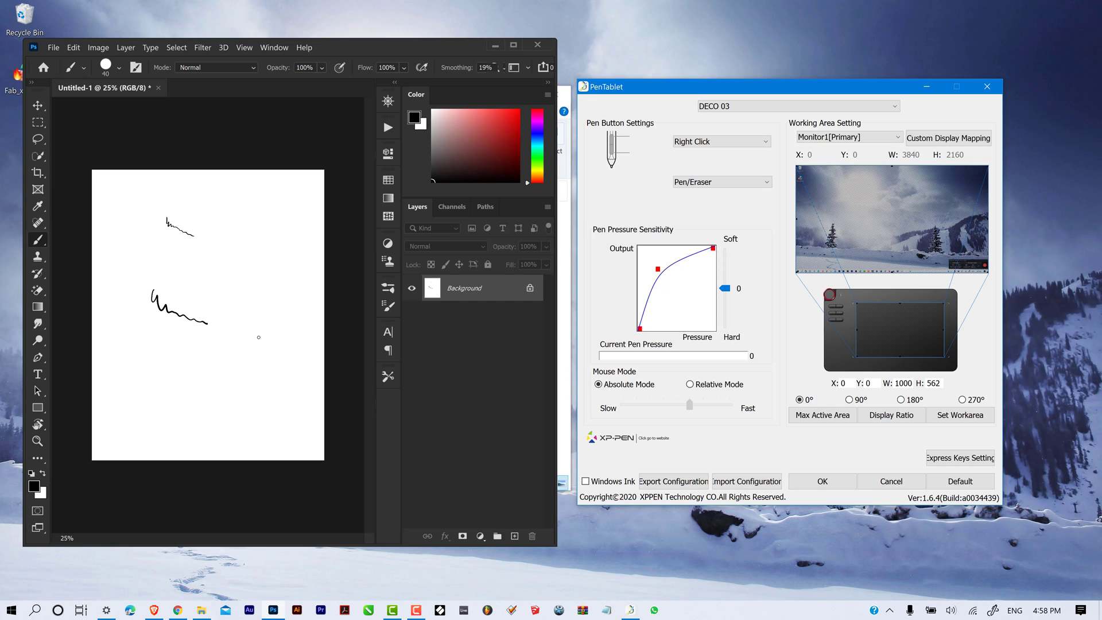
- Straighten the pen pressure curve back to a diagonal and paint a looping test stroke on the canvas
left_click_drag(660, 269, 726, 289)
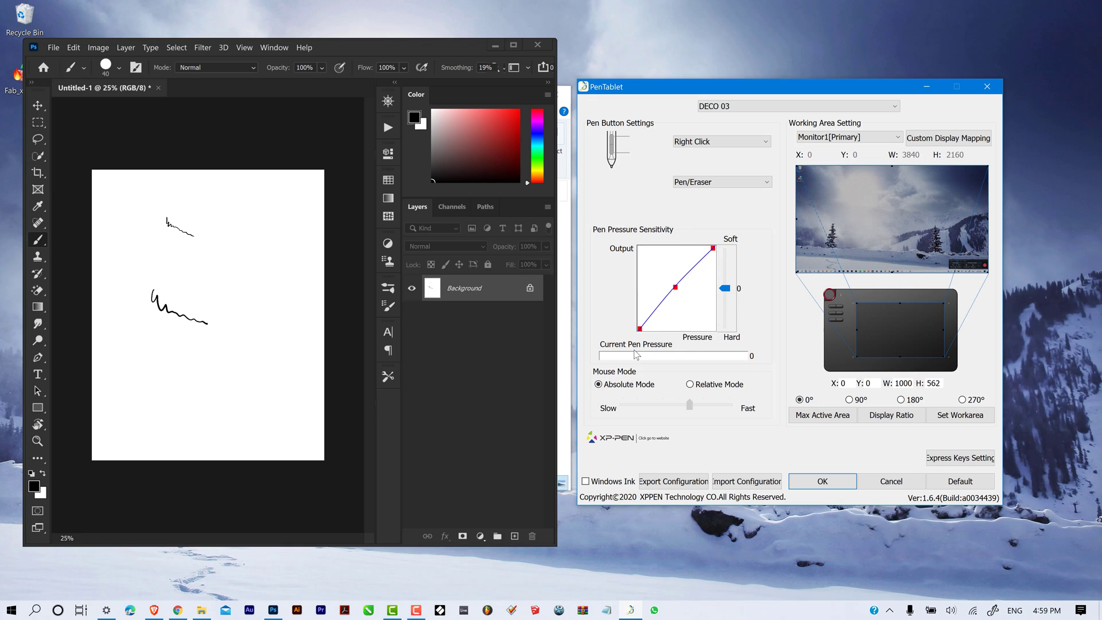
left_click(758, 365)
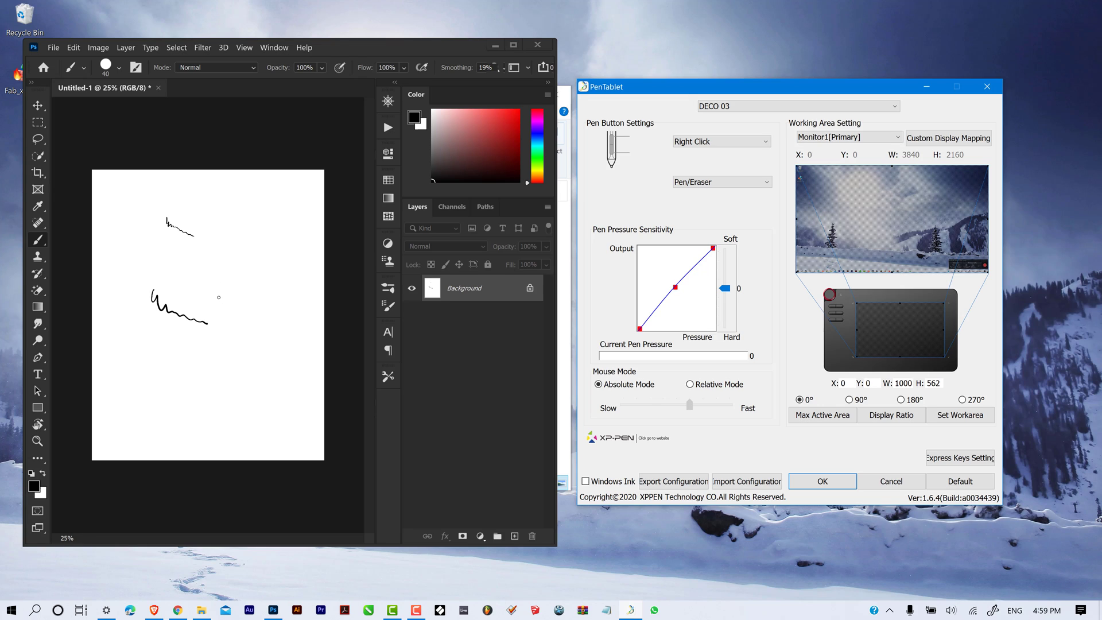
left_click(219, 297)
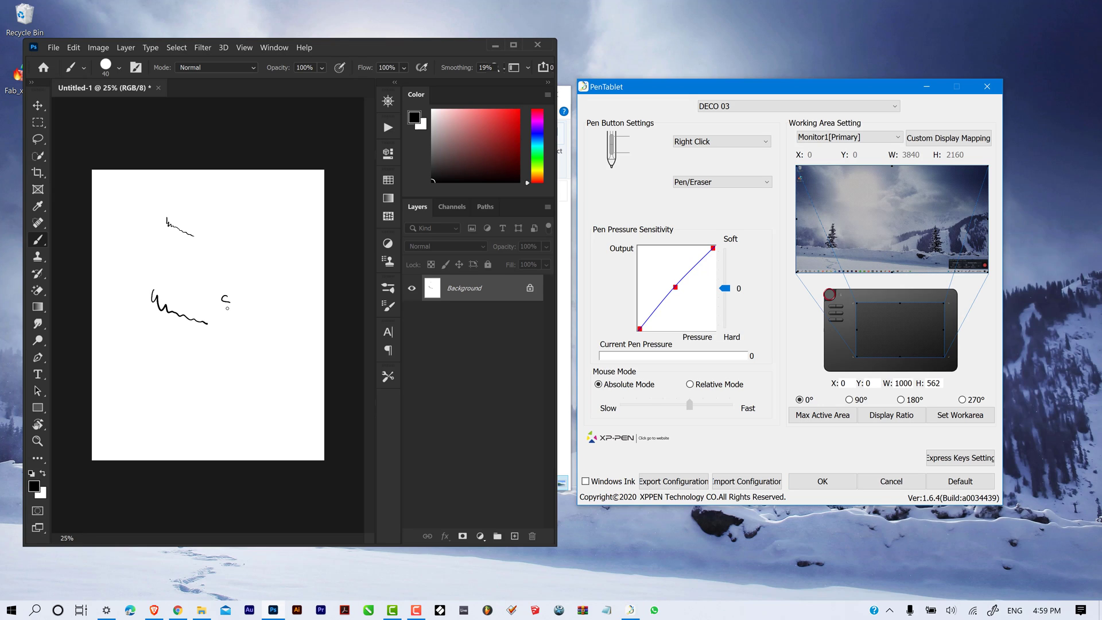
mouse_move(227, 308)
left_mouse_down()
mouse_move(239, 287)
mouse_move(226, 261)
mouse_move(236, 275)
left_mouse_up()
- Switch the mouse mode to Relative Mode, try the pen on the canvas, and return to Absolute Mode
left_click(690, 385)
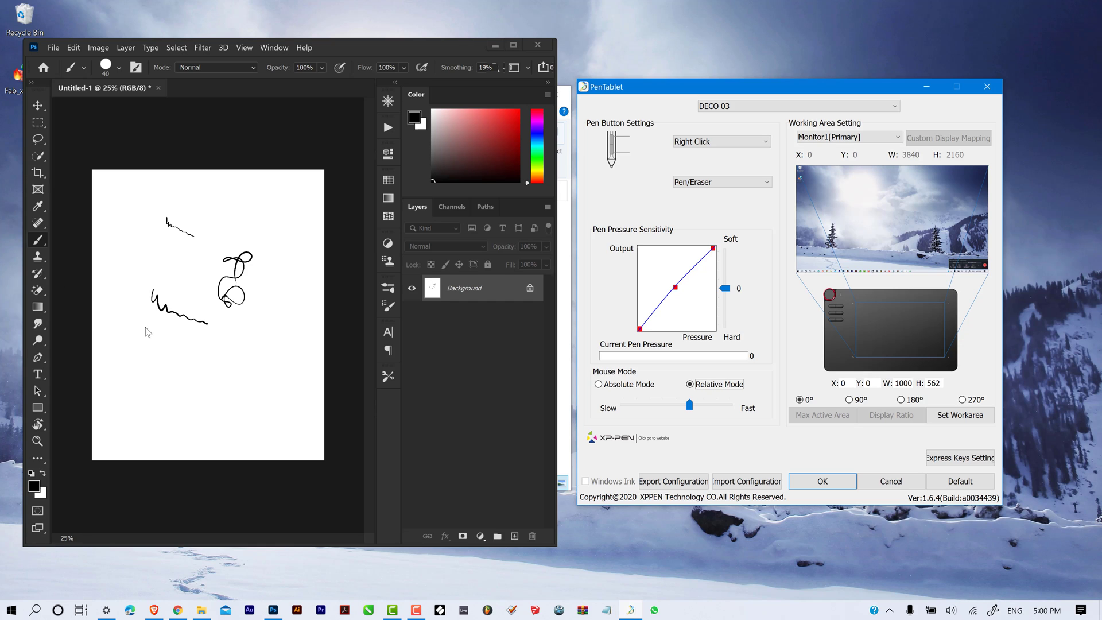
left_click(180, 370)
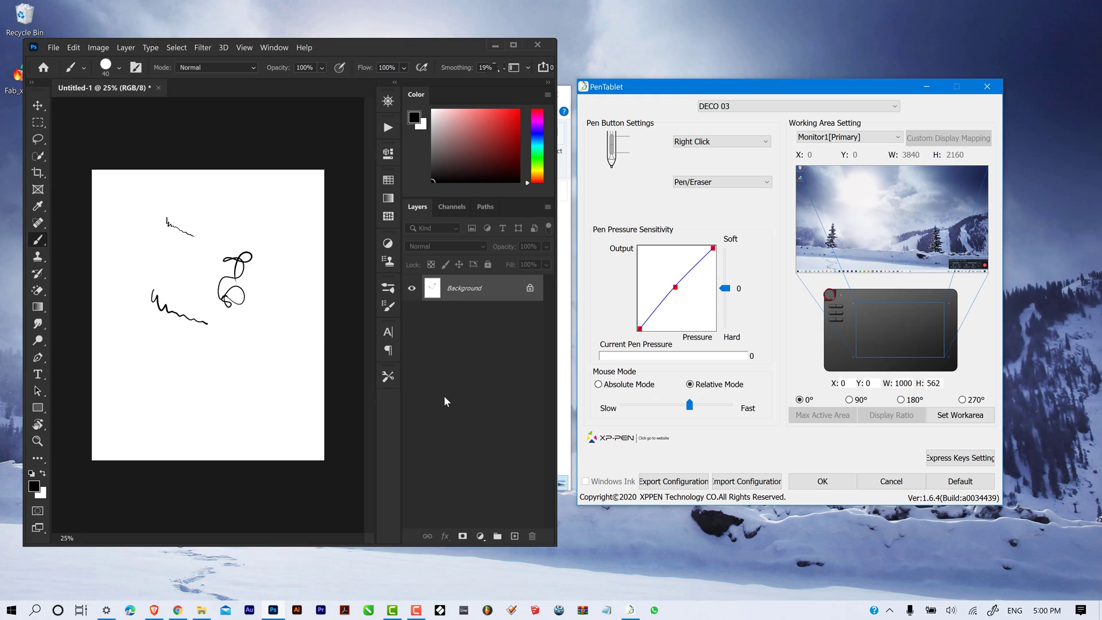
left_click(599, 384)
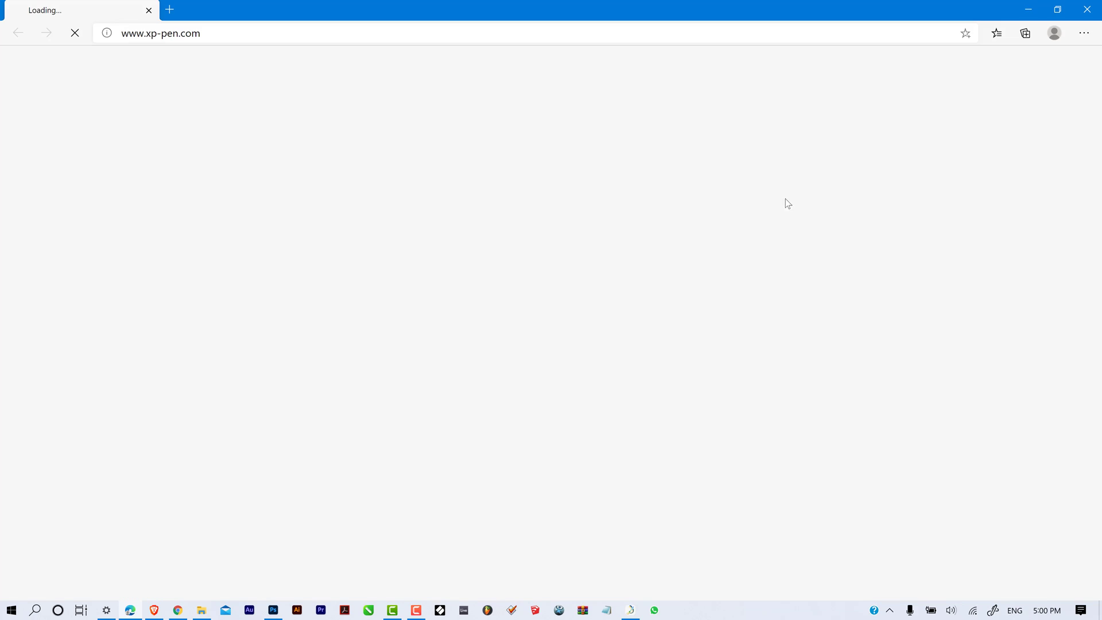
- Close the XP-PEN website window and view the monitor options for the tablet's working area
left_click(1082, 13)
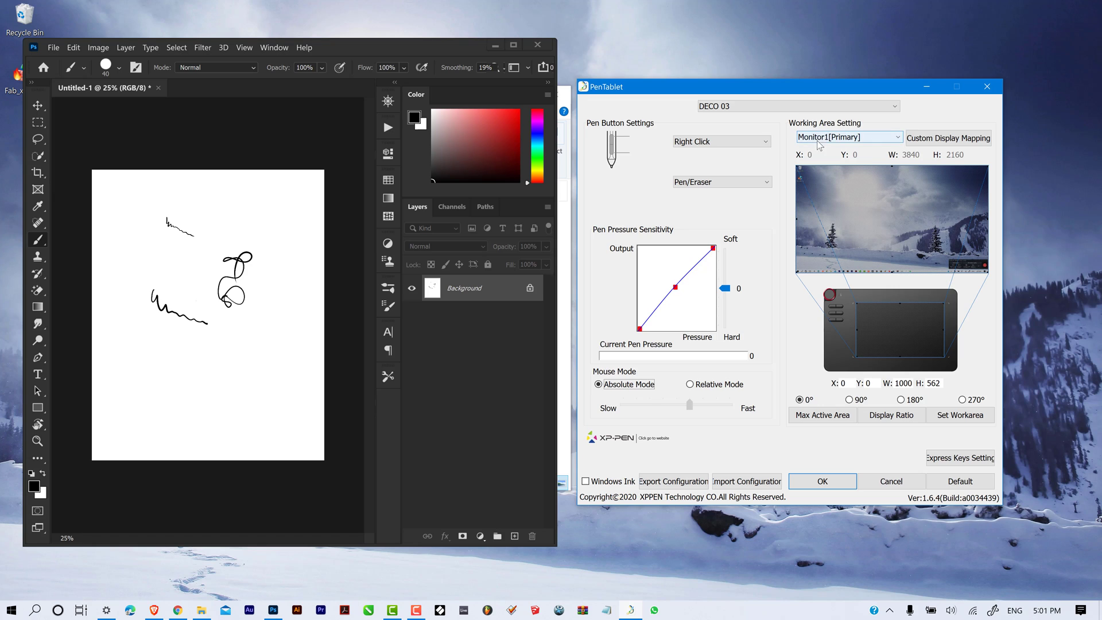
left_click(847, 140)
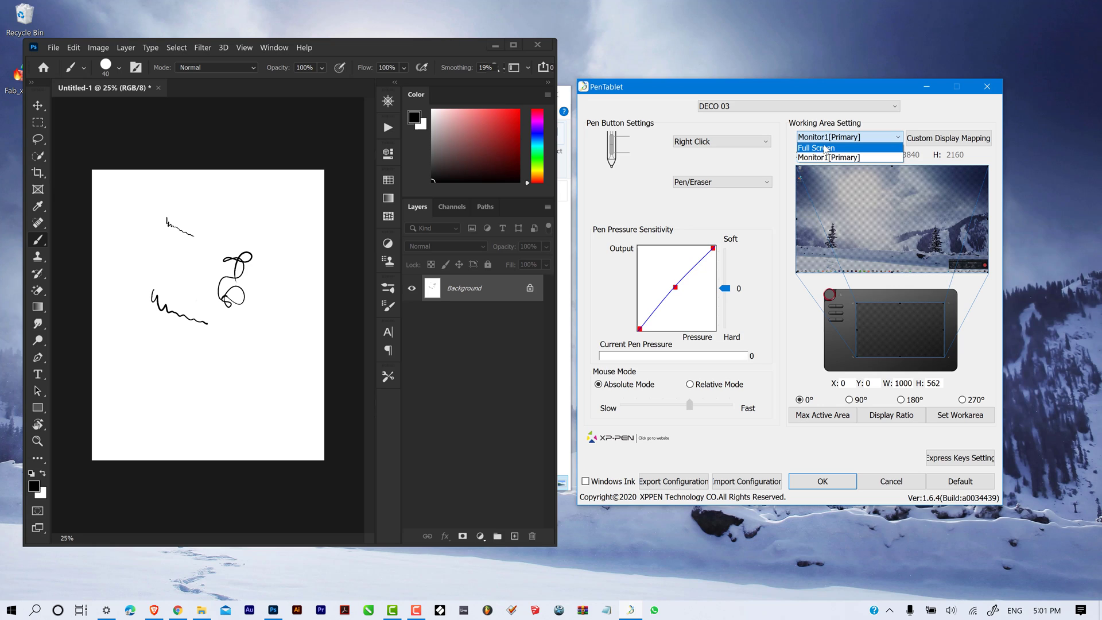
left_click(905, 123)
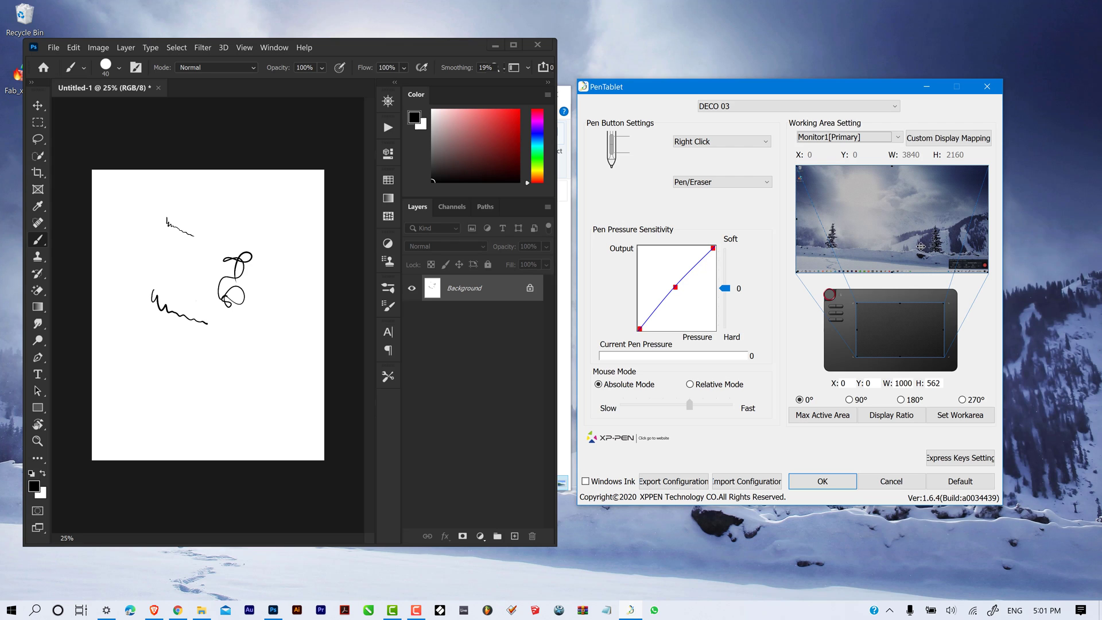
- Map the tablet to a custom display area of about 1452 x 1712 px at X 2081, Y 119, beside the Photoshop window
left_click(931, 138)
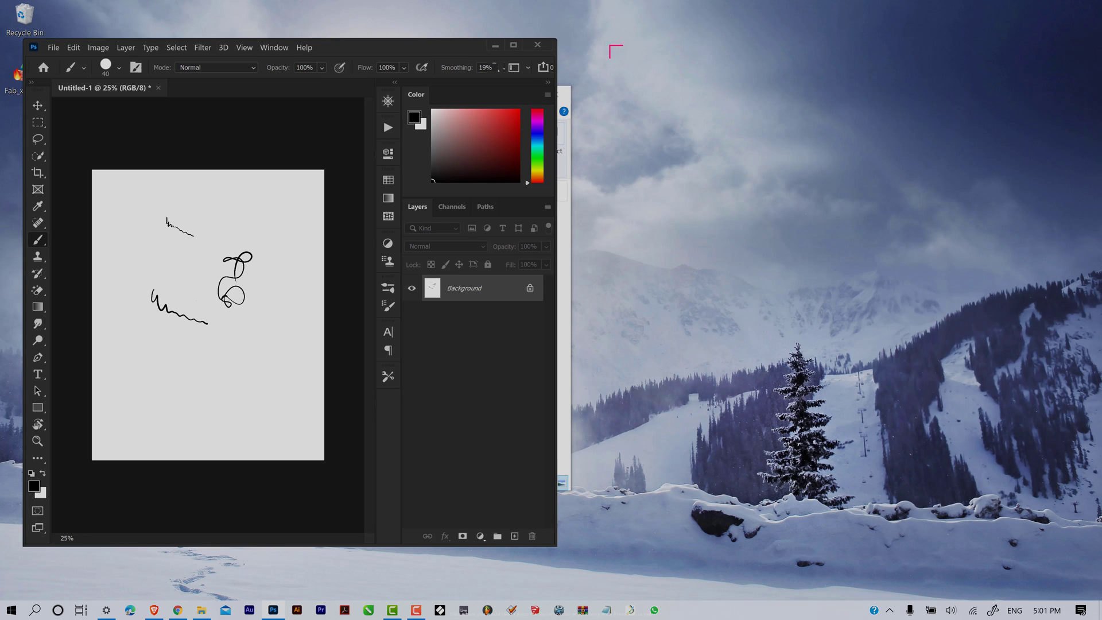
left_click(597, 34)
left_click(1017, 531)
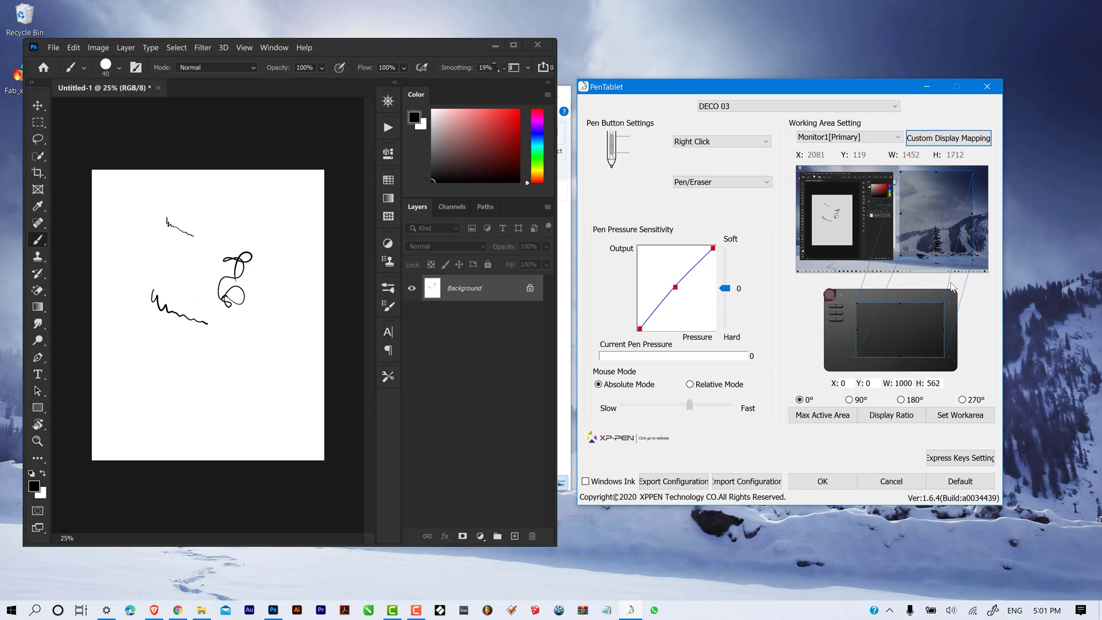
- Reset the display mapping by switching the working area to Full Screen and back to Monitor1[Primary]
left_click(879, 139)
left_click(858, 147)
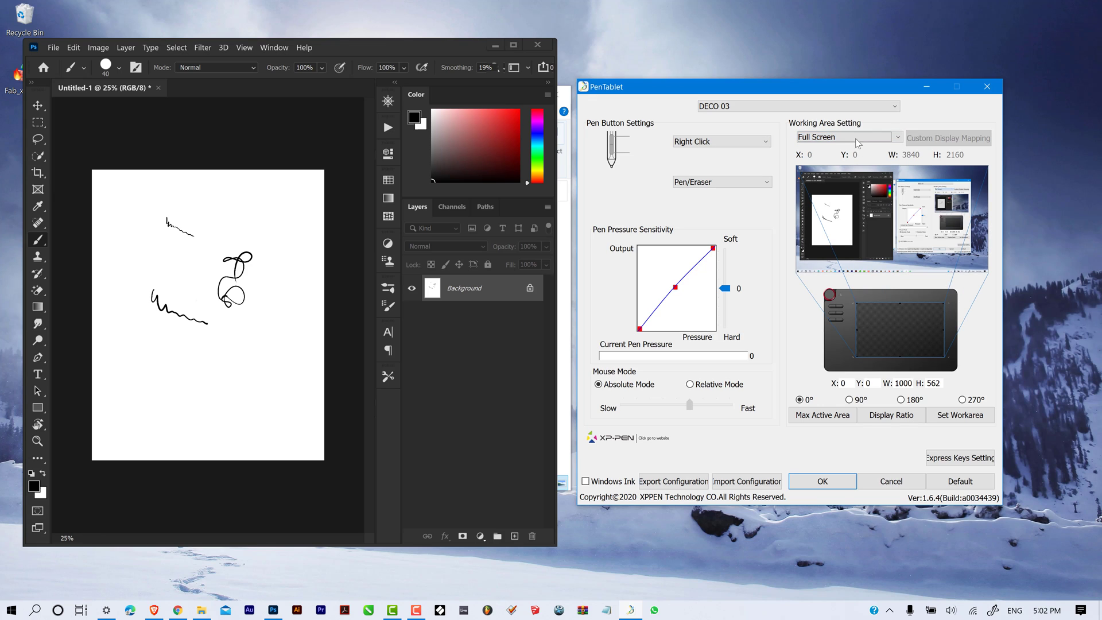
left_click(861, 138)
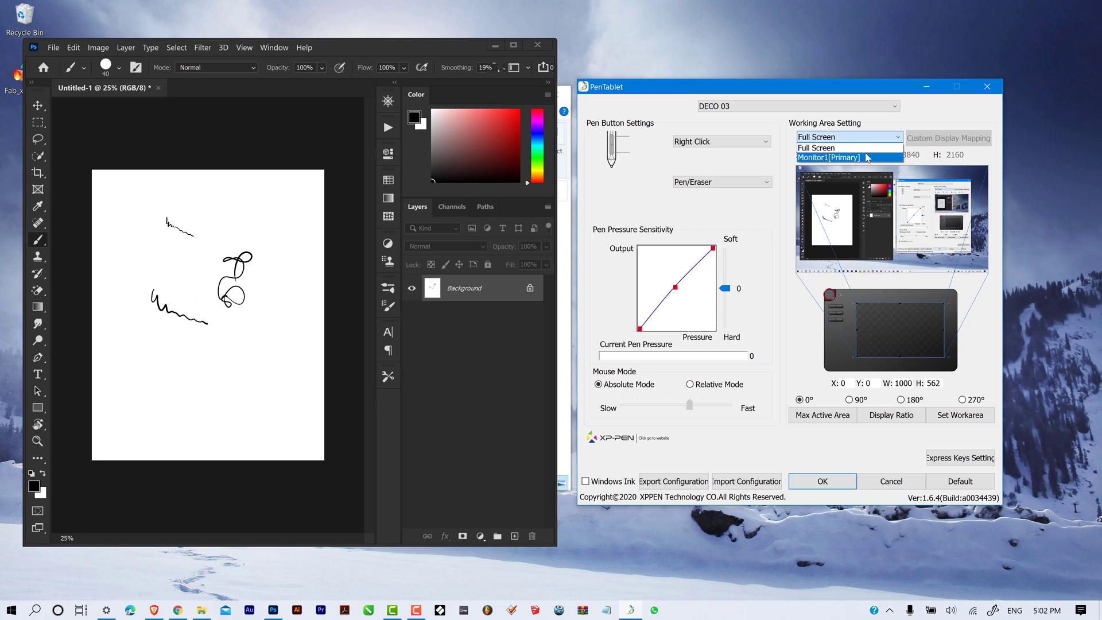
left_click(864, 156)
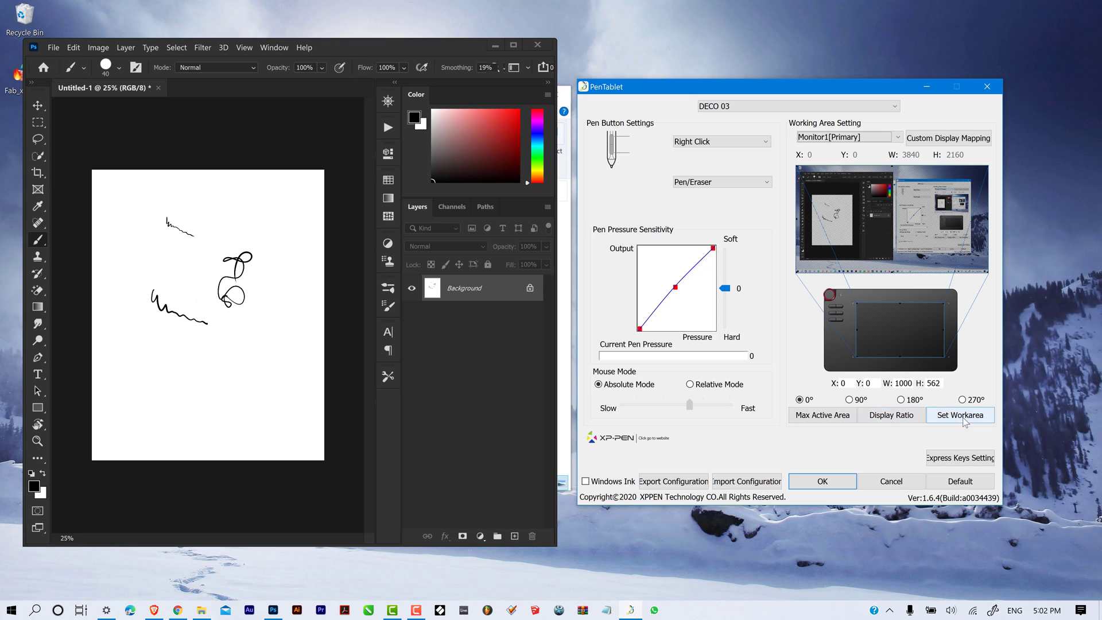
- Apply the maximum active area and then the display ratio to the tablet's work area
left_click(818, 419)
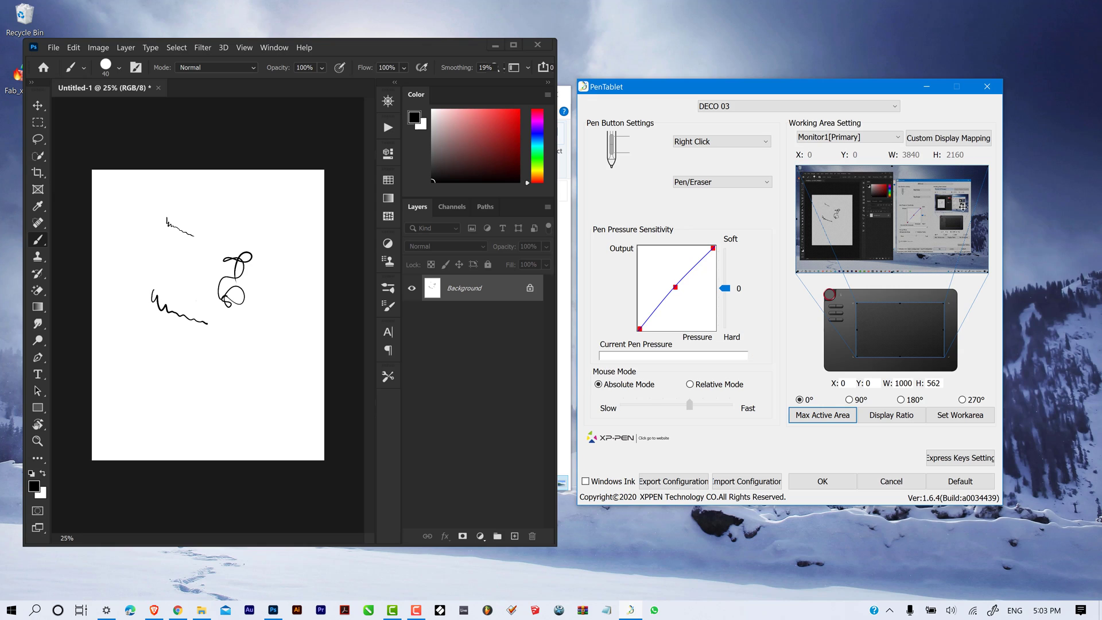
left_click(878, 422)
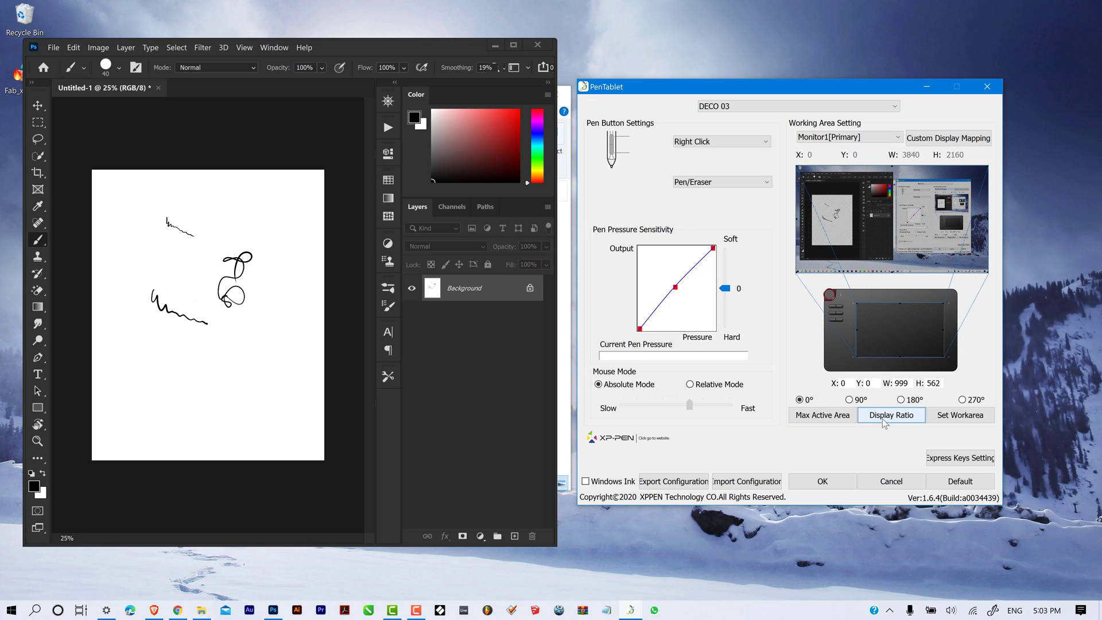
double_click(910, 383)
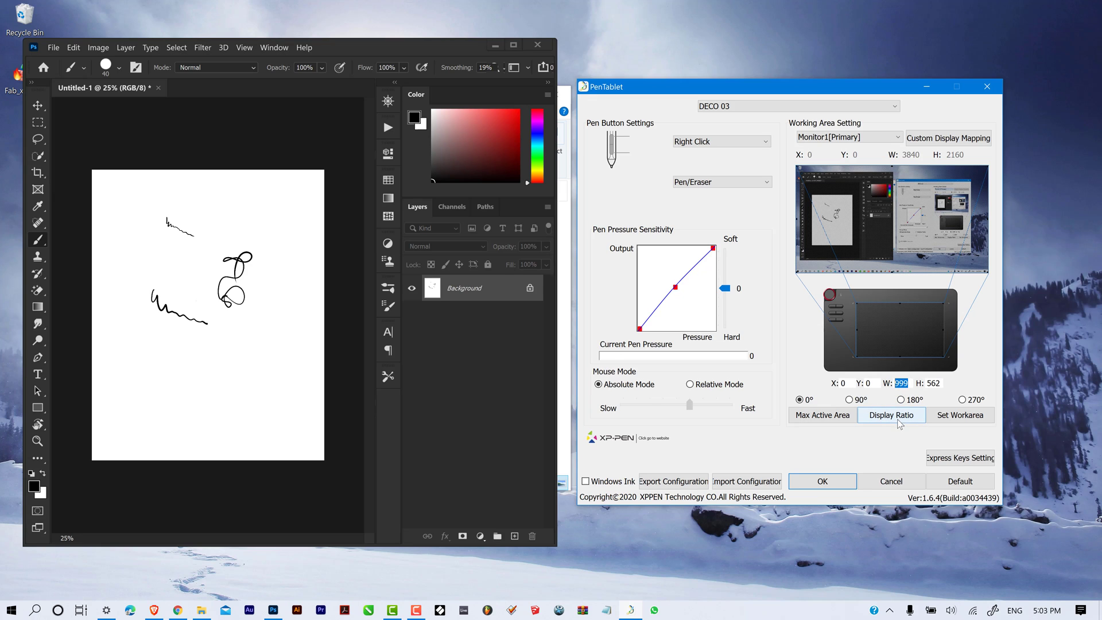
left_click(949, 421)
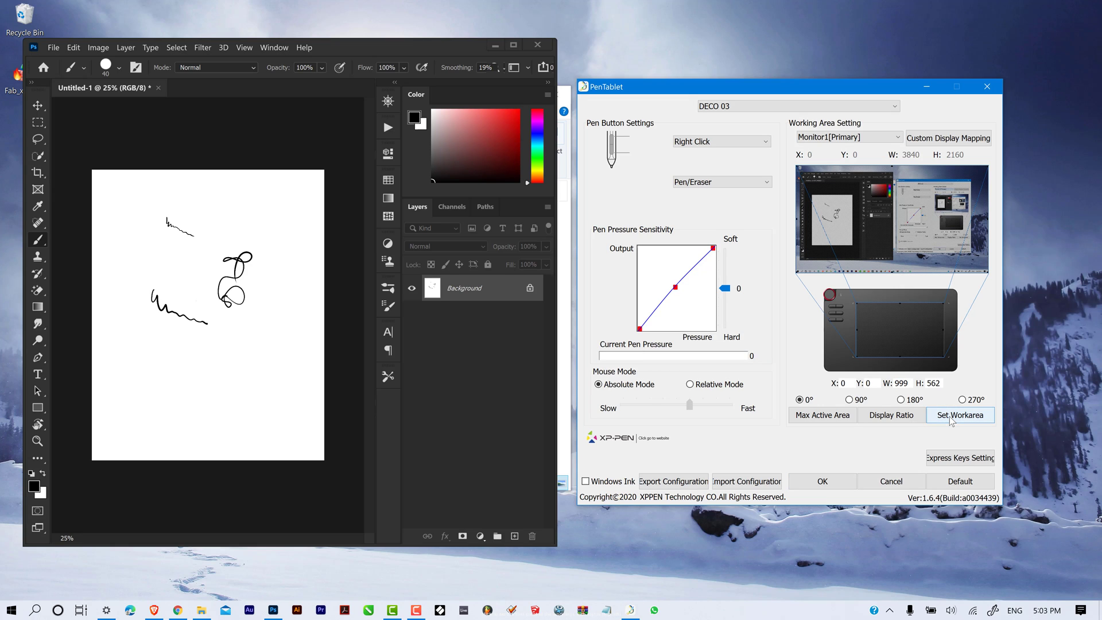
- Set the tablet work area's width to 200 and reposition the narrow area at about X 241
double_click(905, 382)
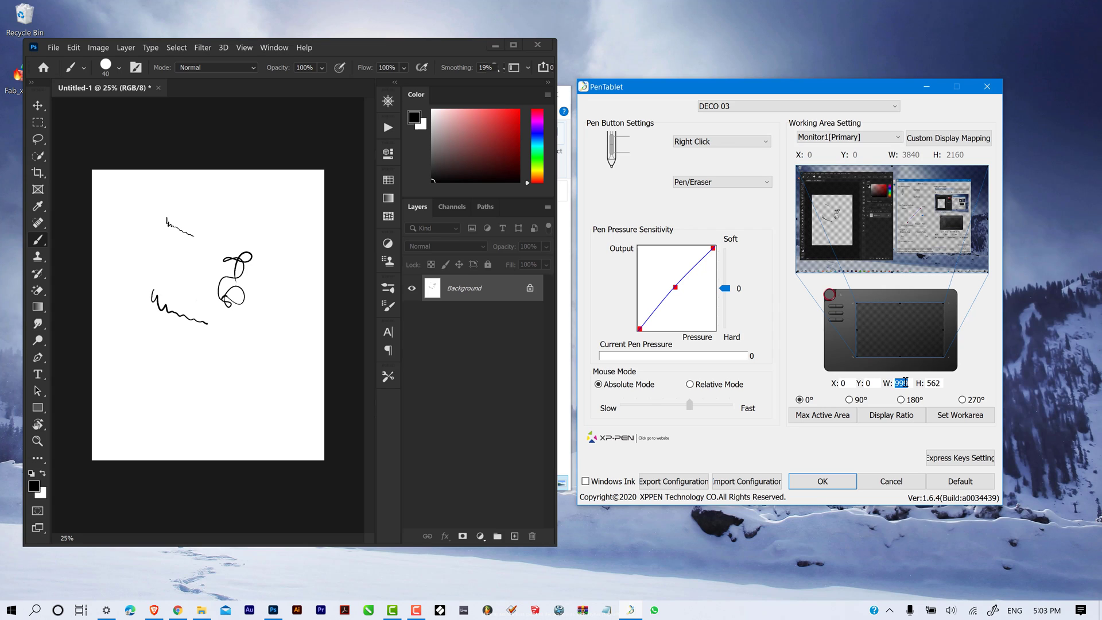
type("200")
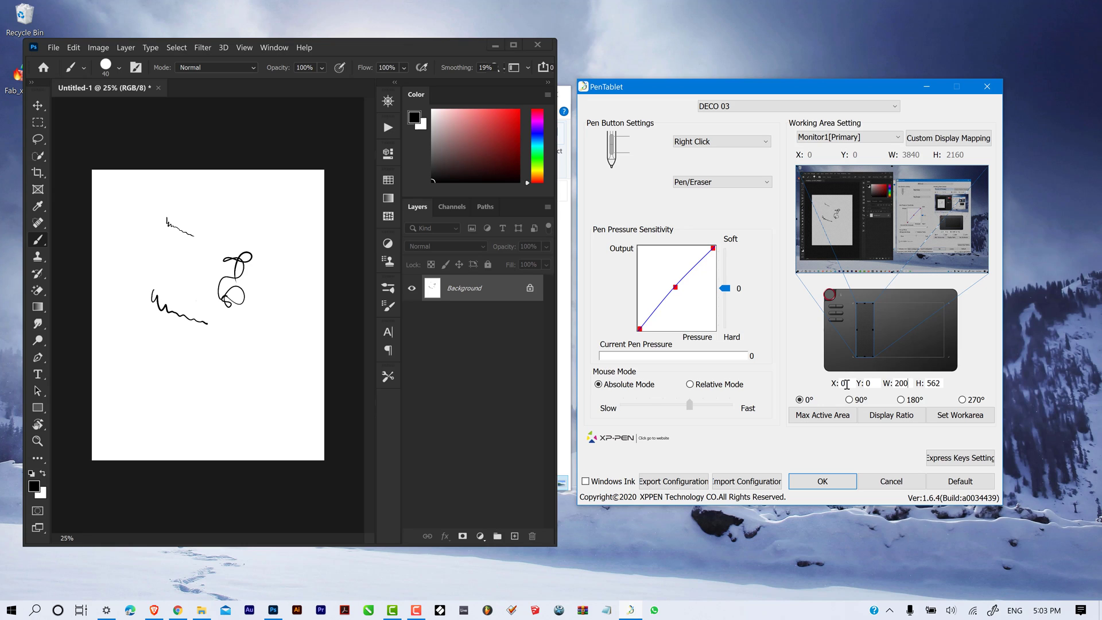
left_click_drag(870, 341, 892, 340)
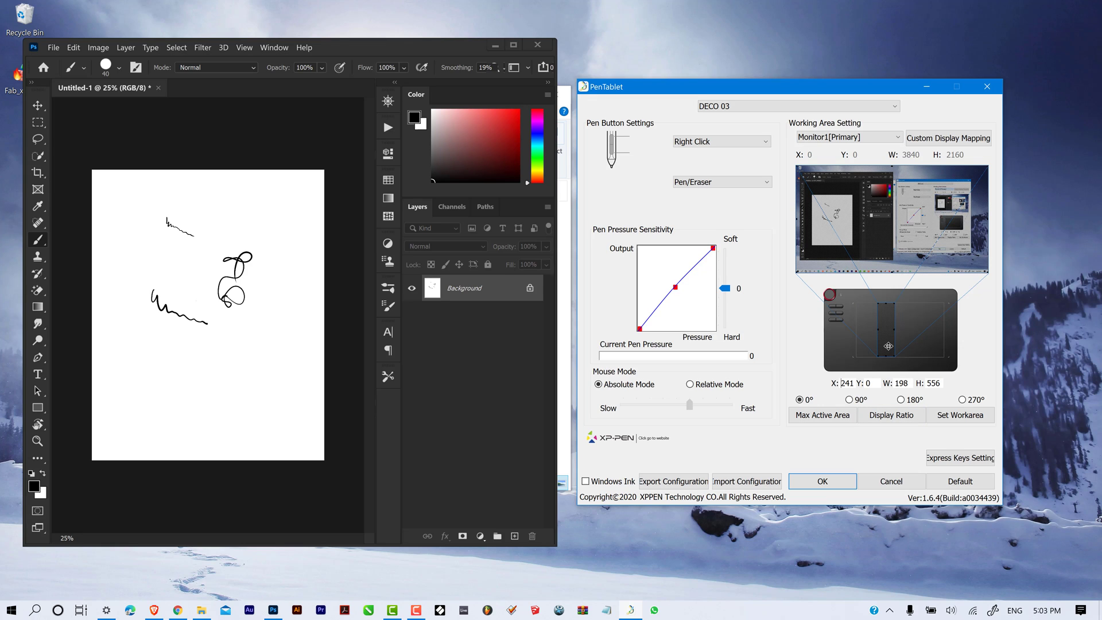
left_click(944, 421)
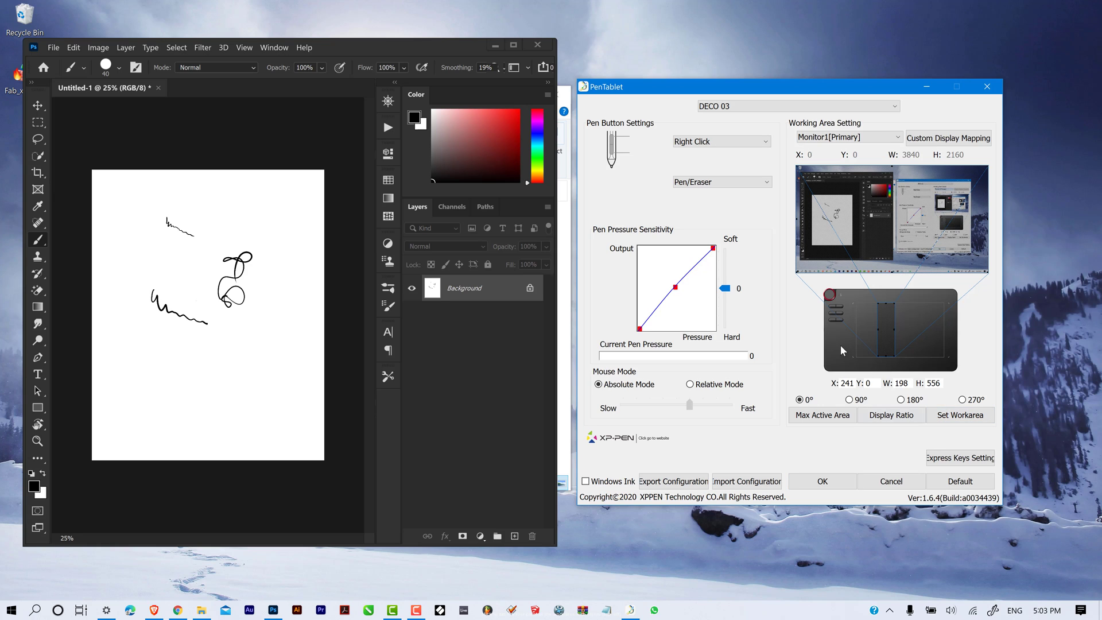
- Restore the tablet's maximum active area, try drawing a tiny work area of about 36 x 29, and restore the maximum again
left_click(838, 416)
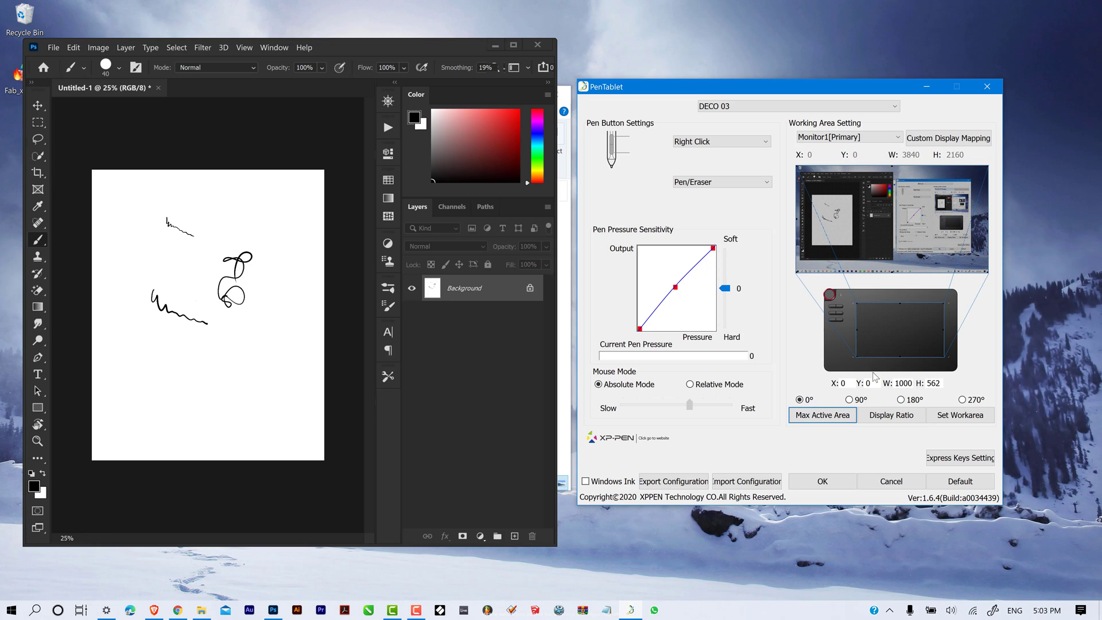
left_click_drag(915, 337, 918, 340)
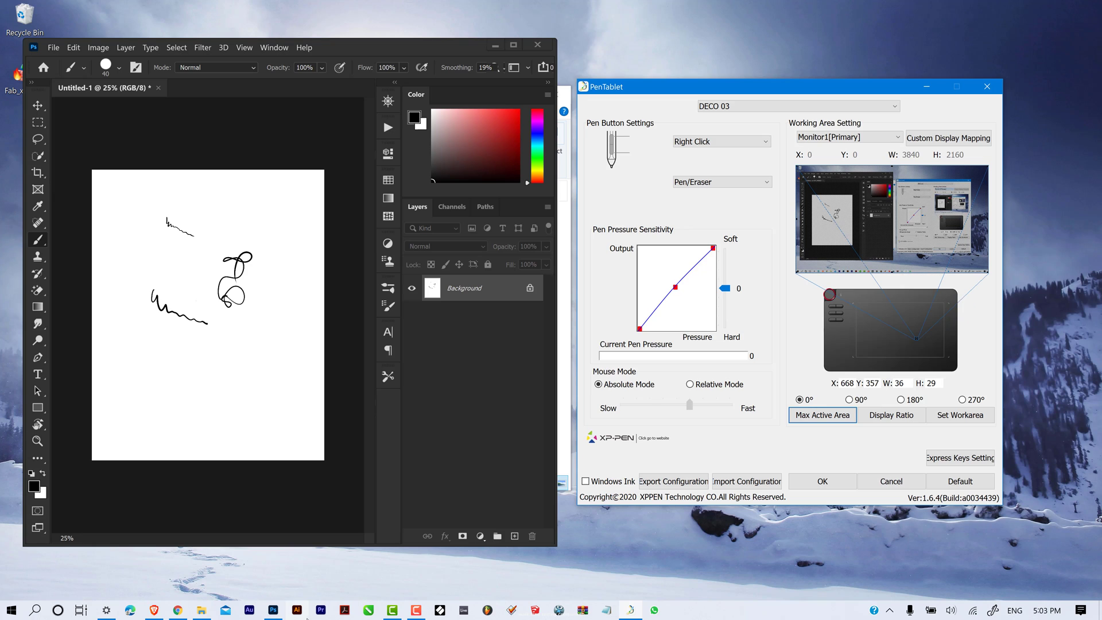
left_click(818, 414)
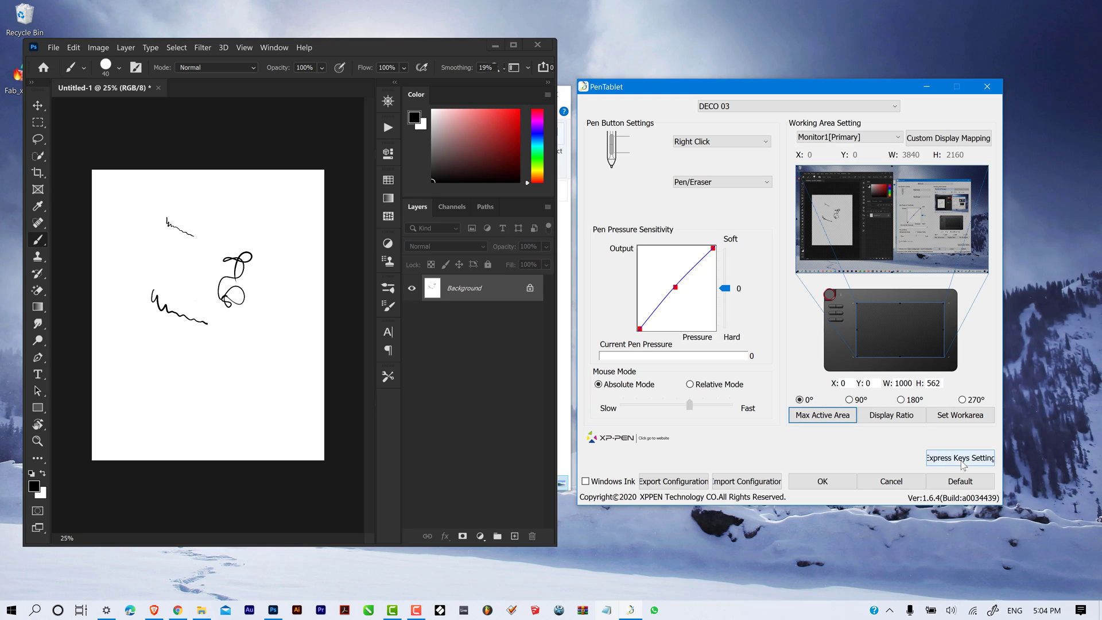
- Open the tablet's express keys settings and place the dialog so that both the shortcut keys and the Photoshop canvas can be seen
left_click(958, 459)
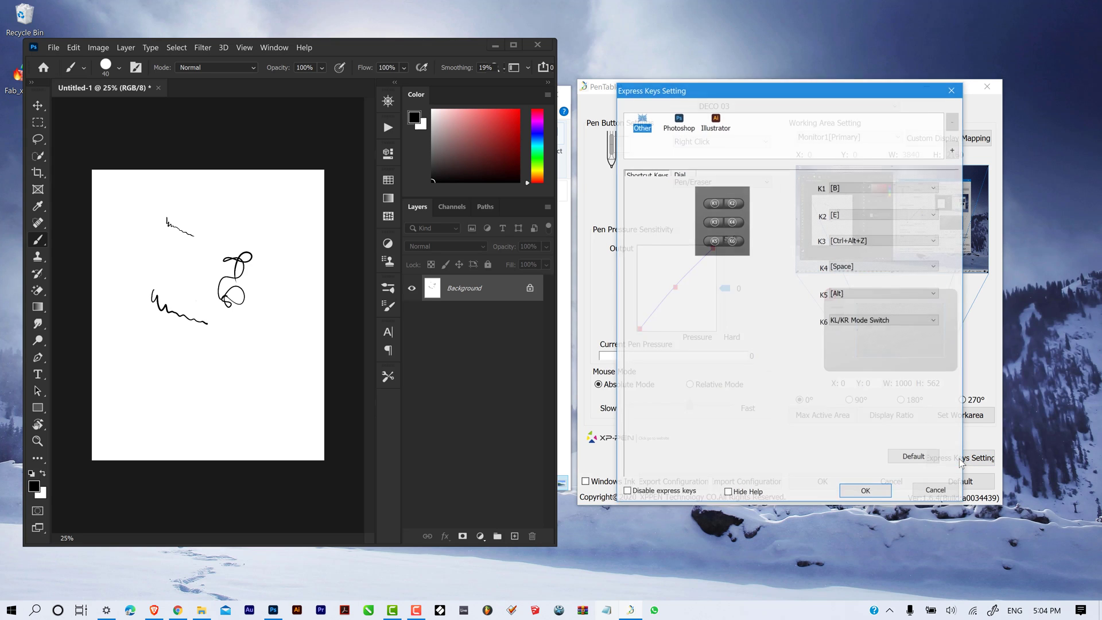
mouse_move(792, 92)
left_mouse_down()
mouse_move(789, 168)
mouse_move(819, 185)
mouse_move(823, 88)
mouse_move(827, 99)
mouse_move(773, 90)
left_mouse_up()
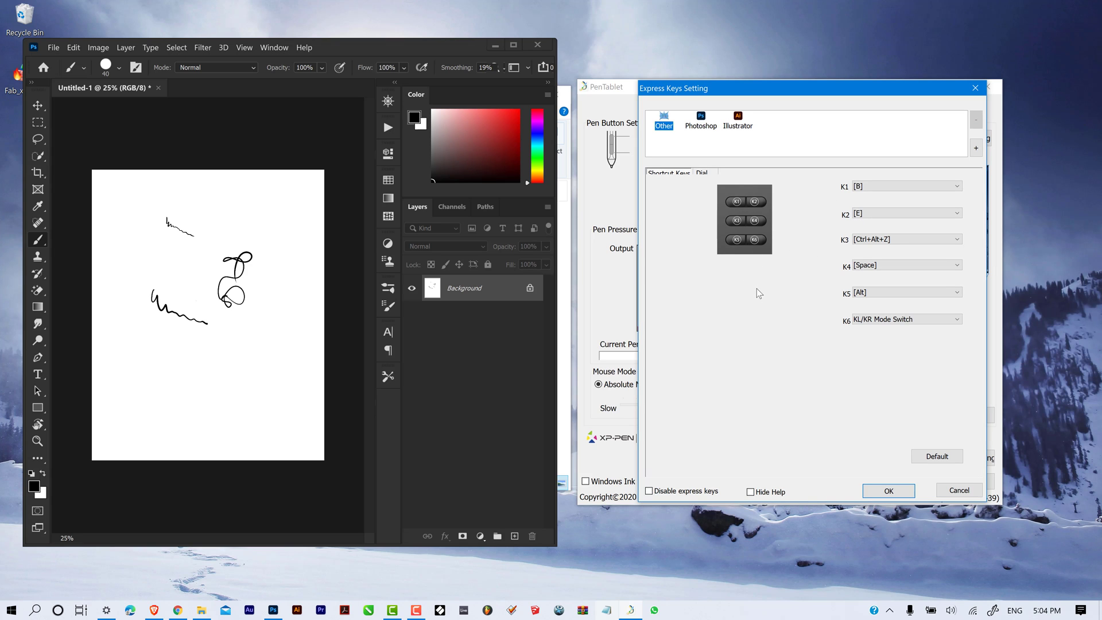
left_click_drag(763, 95, 443, 94)
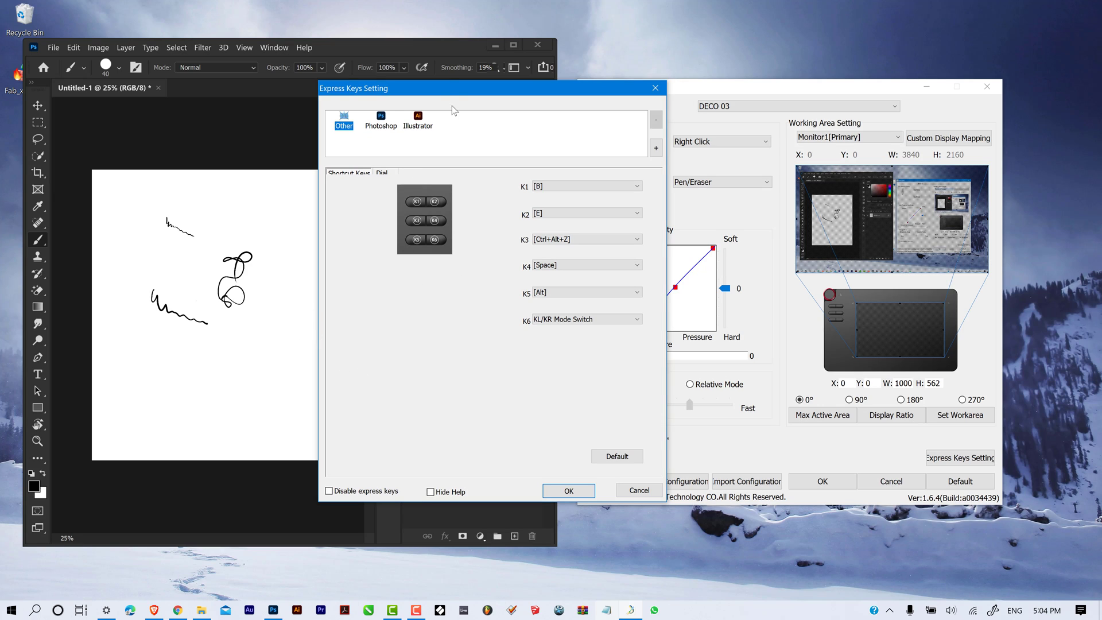
left_click_drag(449, 89, 684, 98)
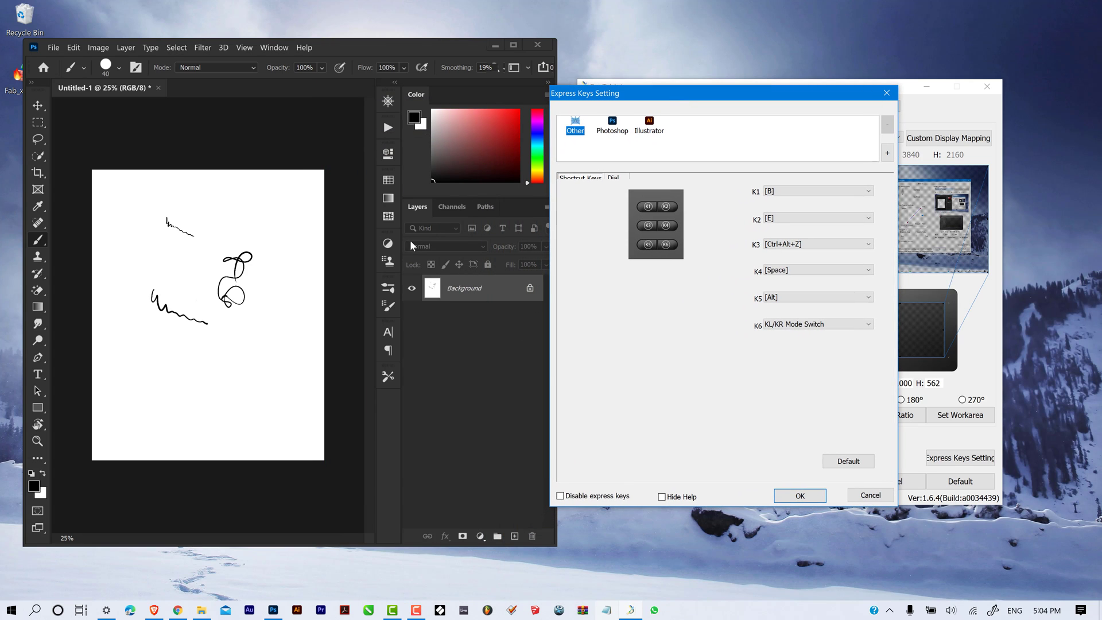
- Switch to Photoshop and examine its keyboard shortcuts for application menus, including the File commands
left_click(79, 151)
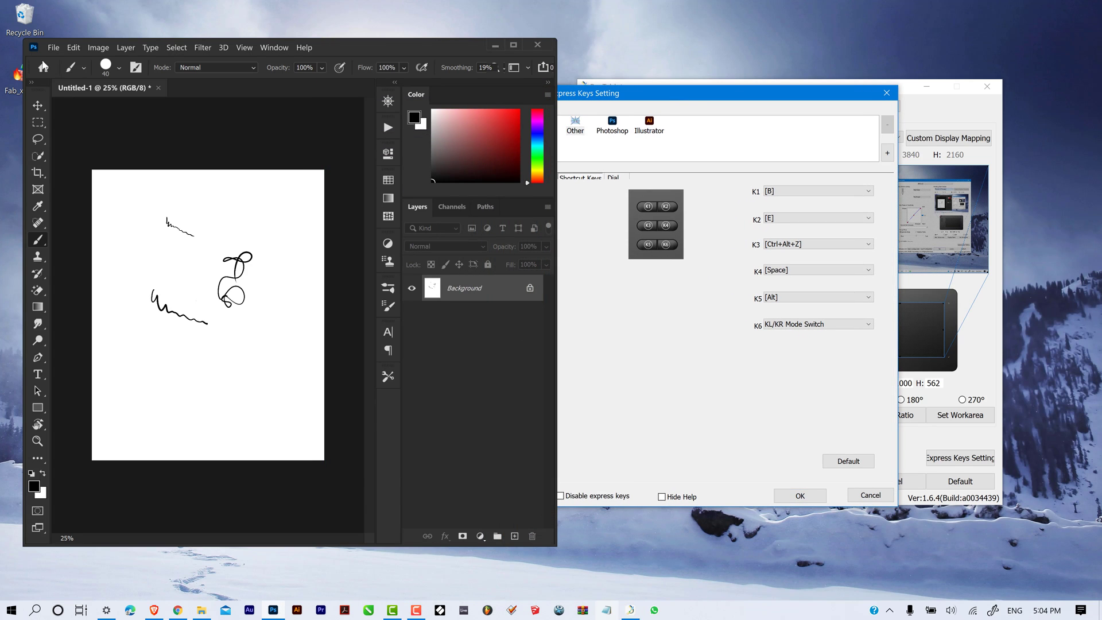
left_click(73, 48)
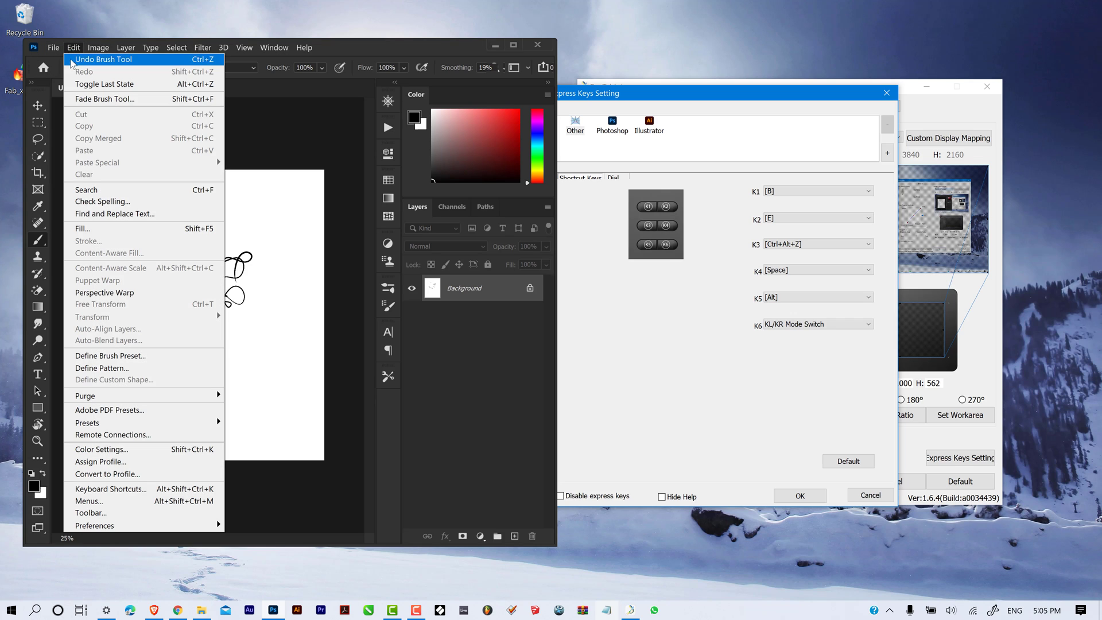
left_click(155, 488)
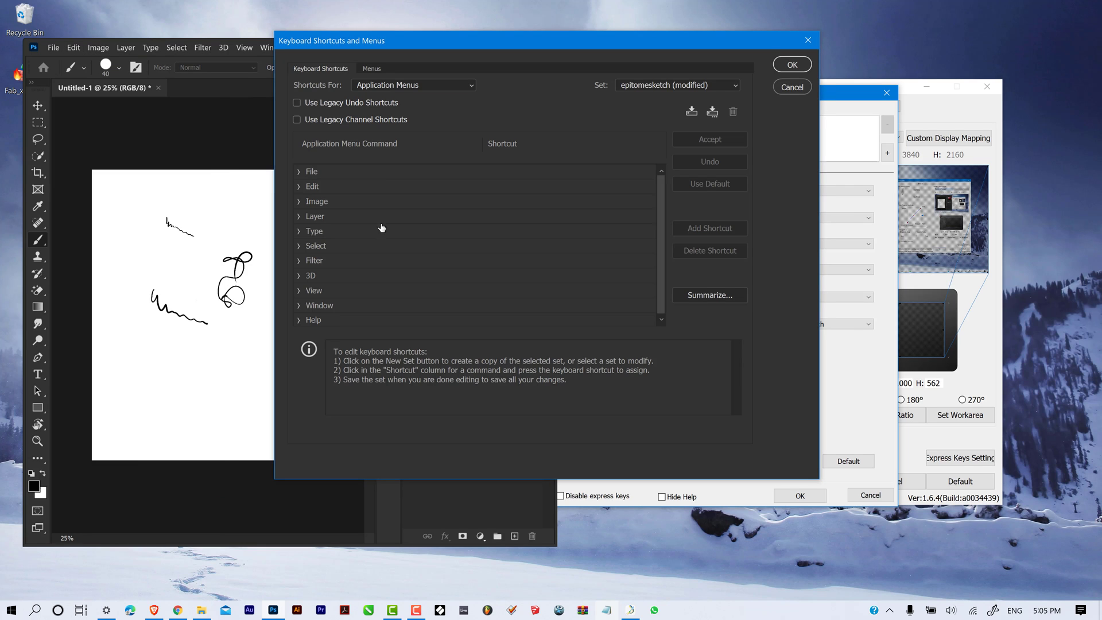
left_click_drag(443, 37, 207, 64)
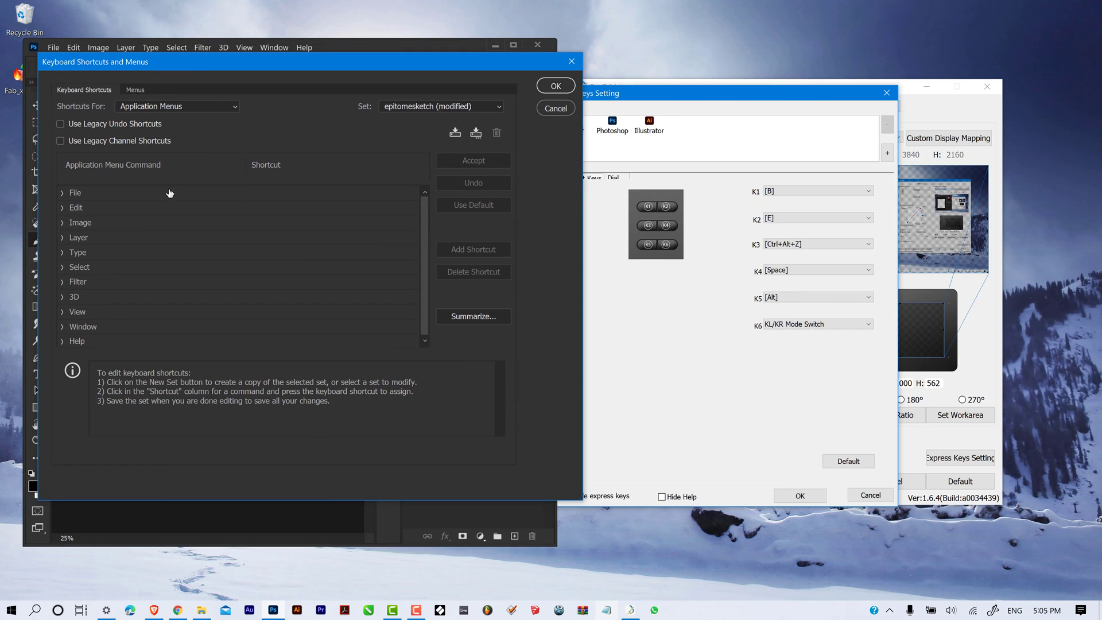
left_click(62, 194)
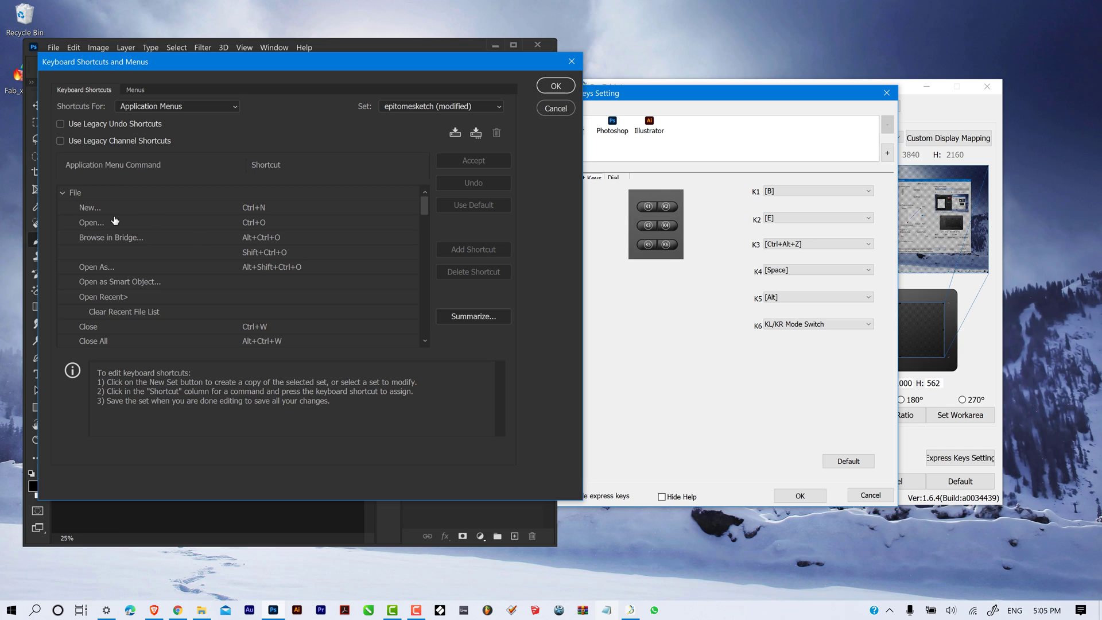
left_click(62, 194)
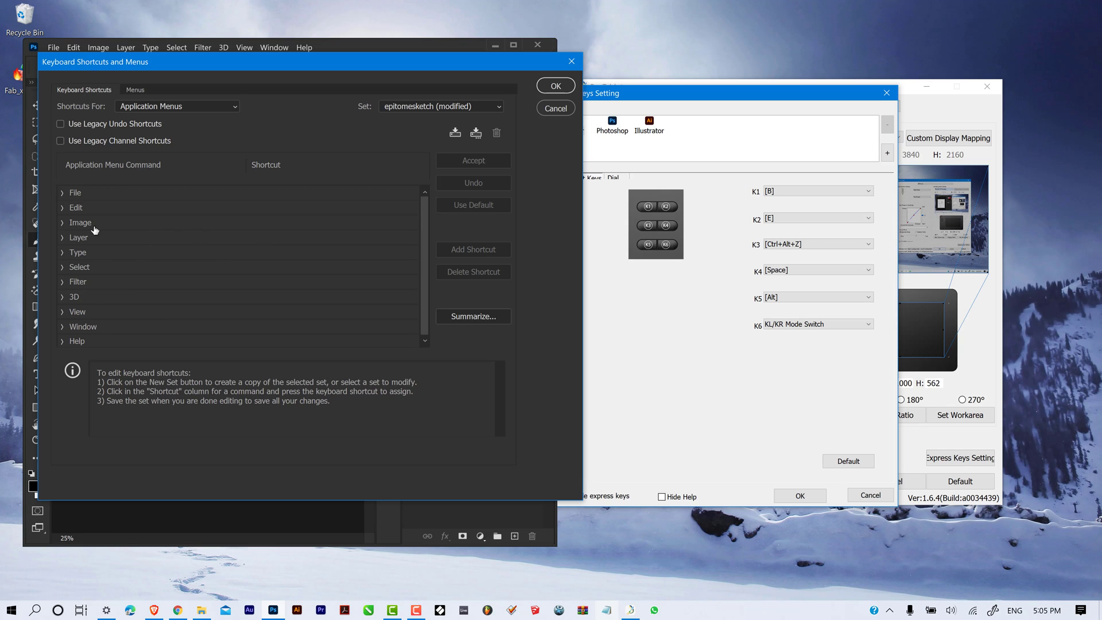
scroll(421, 235, "down", 1)
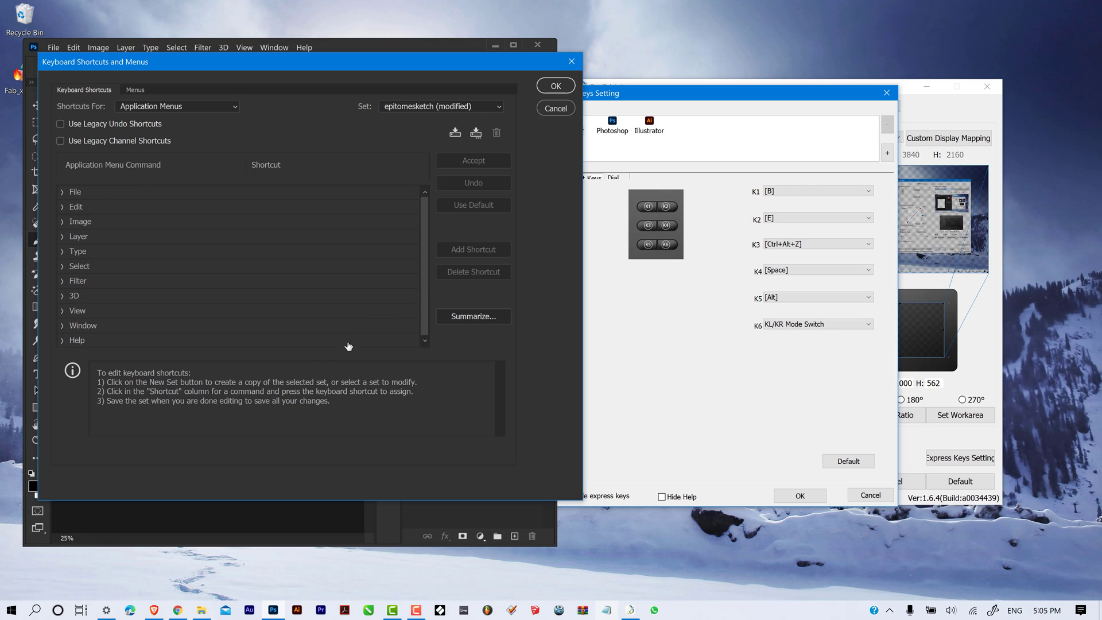
left_click(548, 86)
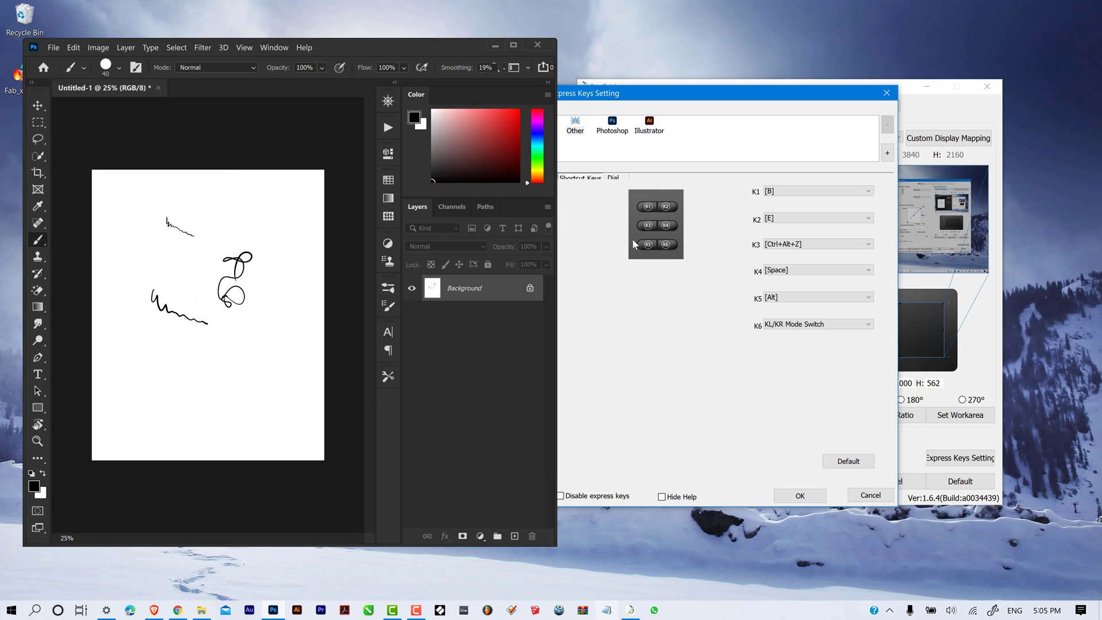
- Try to add the Adobe Illustrator 2020 shortcut as a program in the express keys settings, and cancel the program selection
left_click_drag(673, 92, 731, 90)
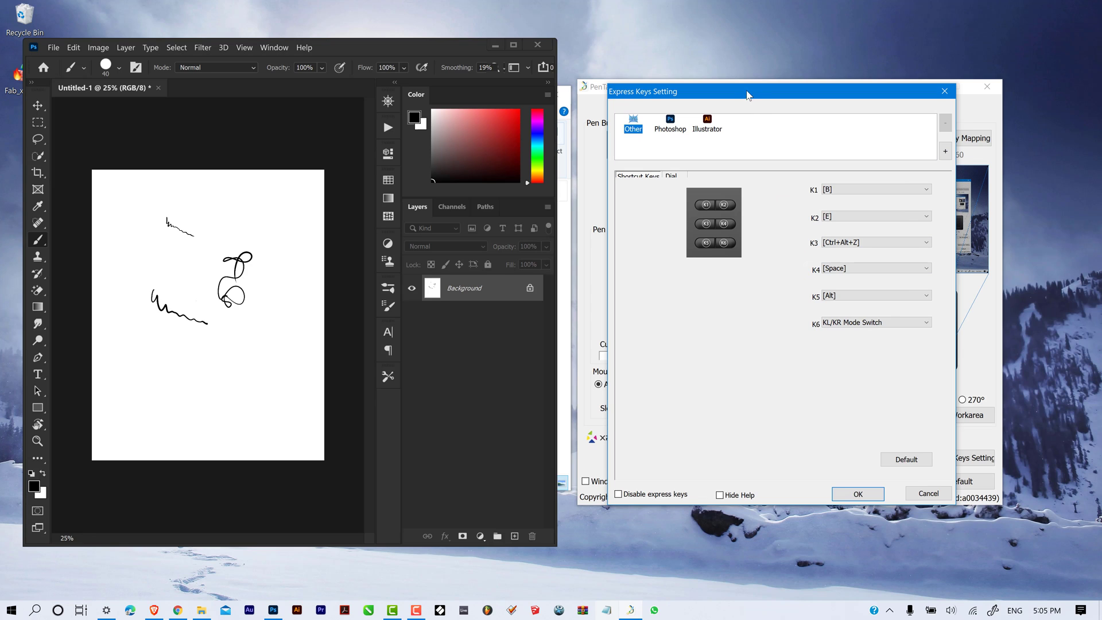
left_click_drag(748, 99, 746, 102)
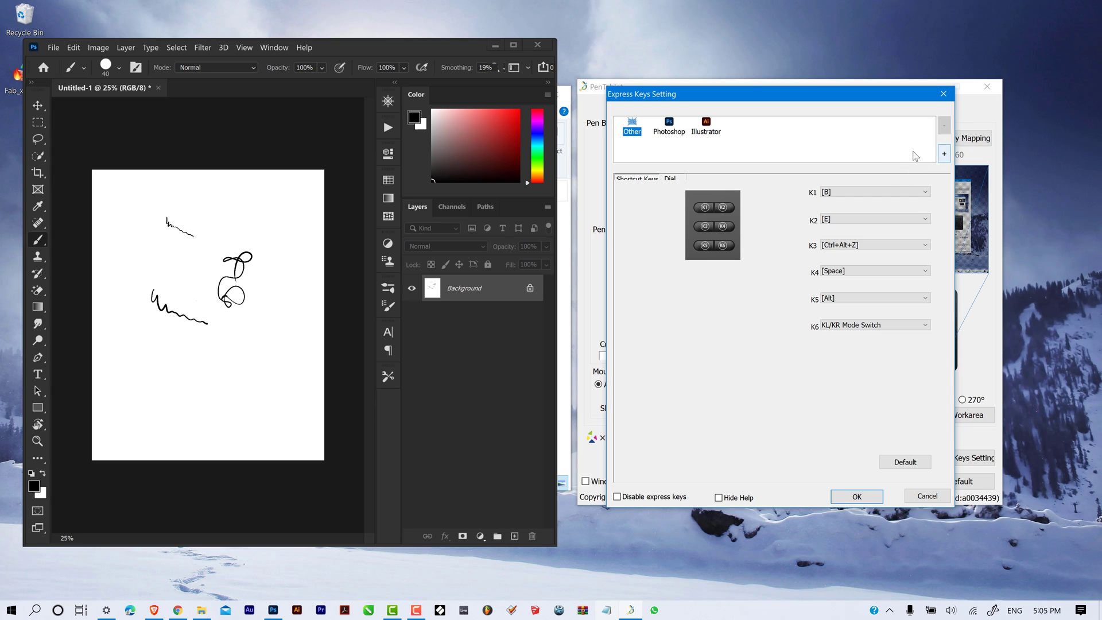
left_click(944, 155)
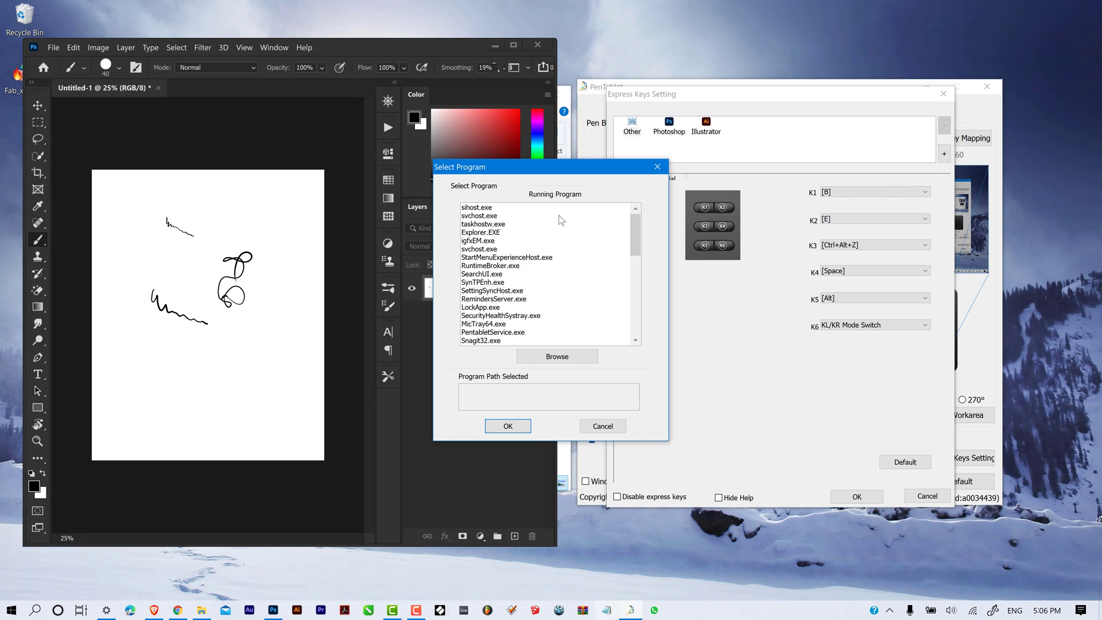
left_click_drag(563, 167, 762, 195)
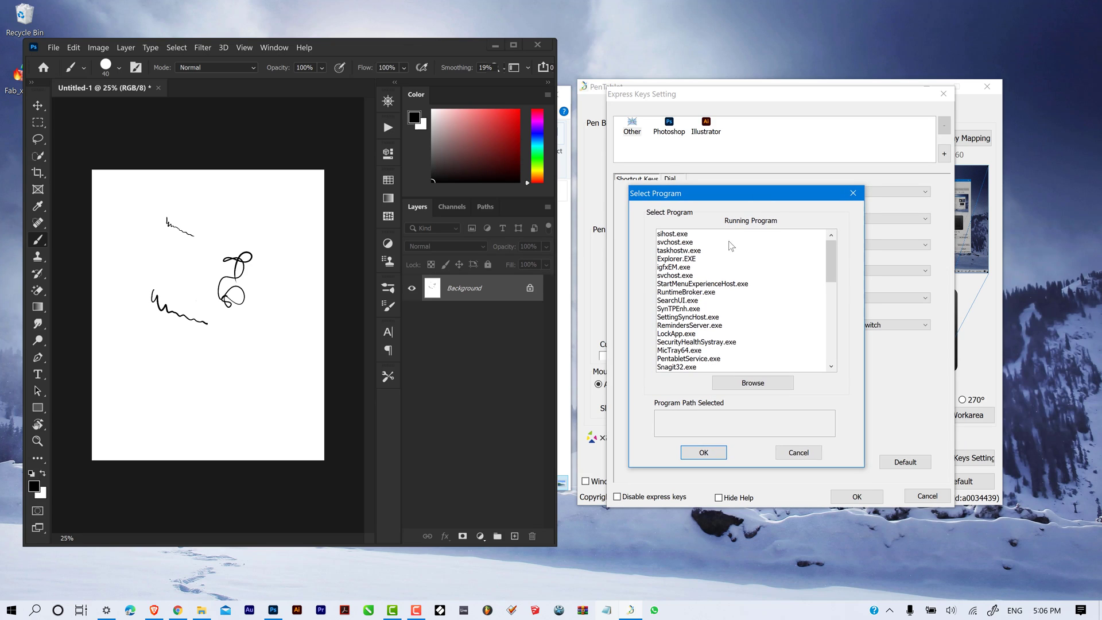
left_click(762, 388)
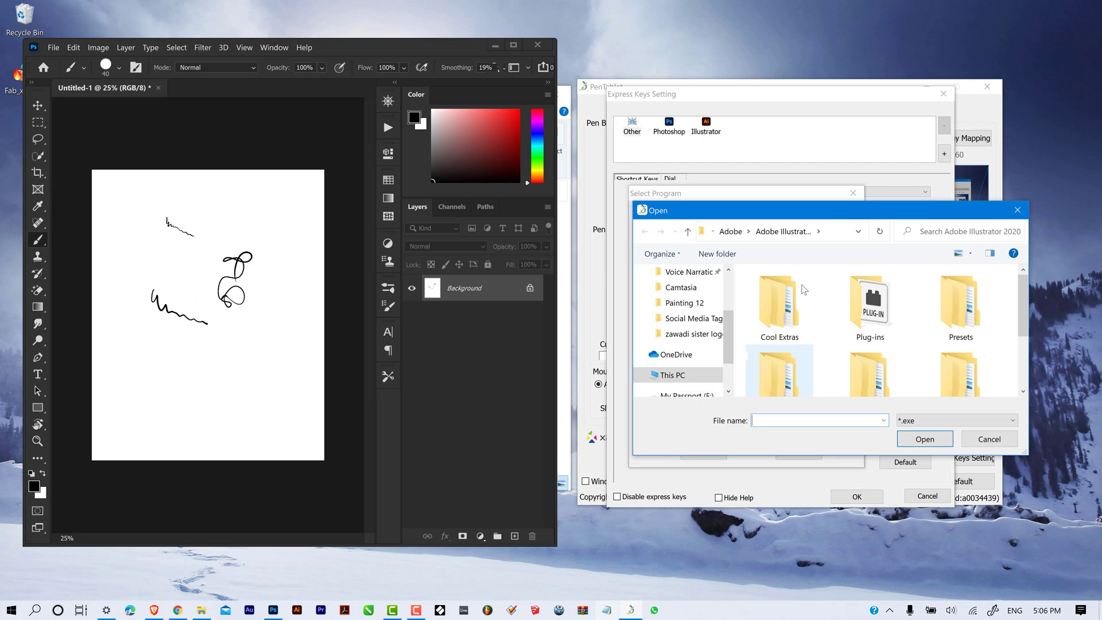
left_click_drag(757, 199, 413, 145)
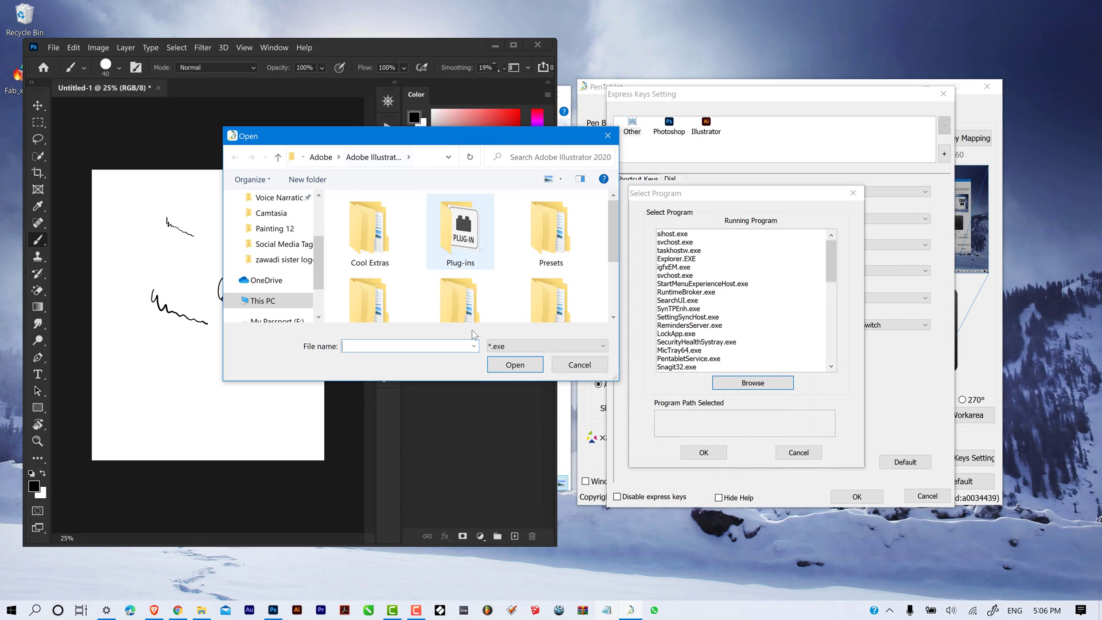
left_click_drag(611, 249, 615, 300)
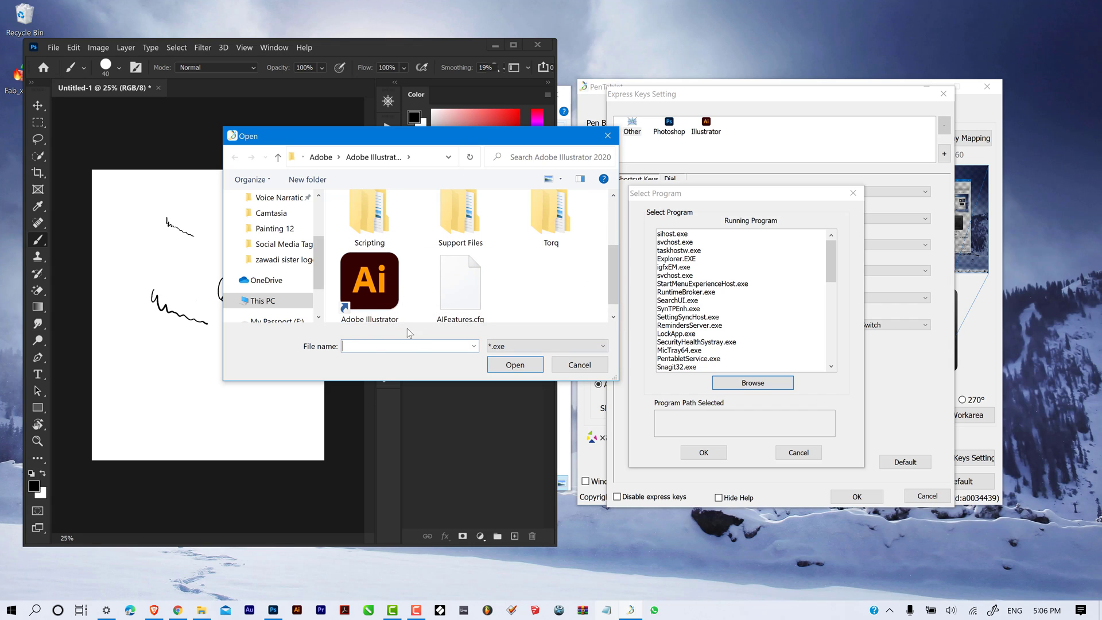
left_click_drag(613, 270, 614, 275)
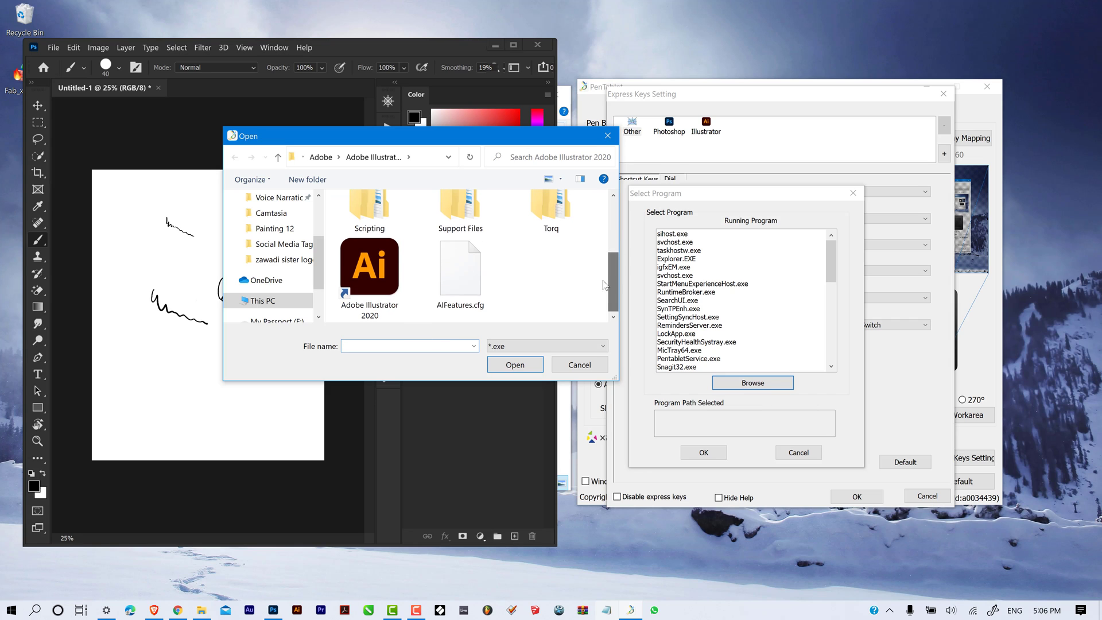
left_click(381, 265)
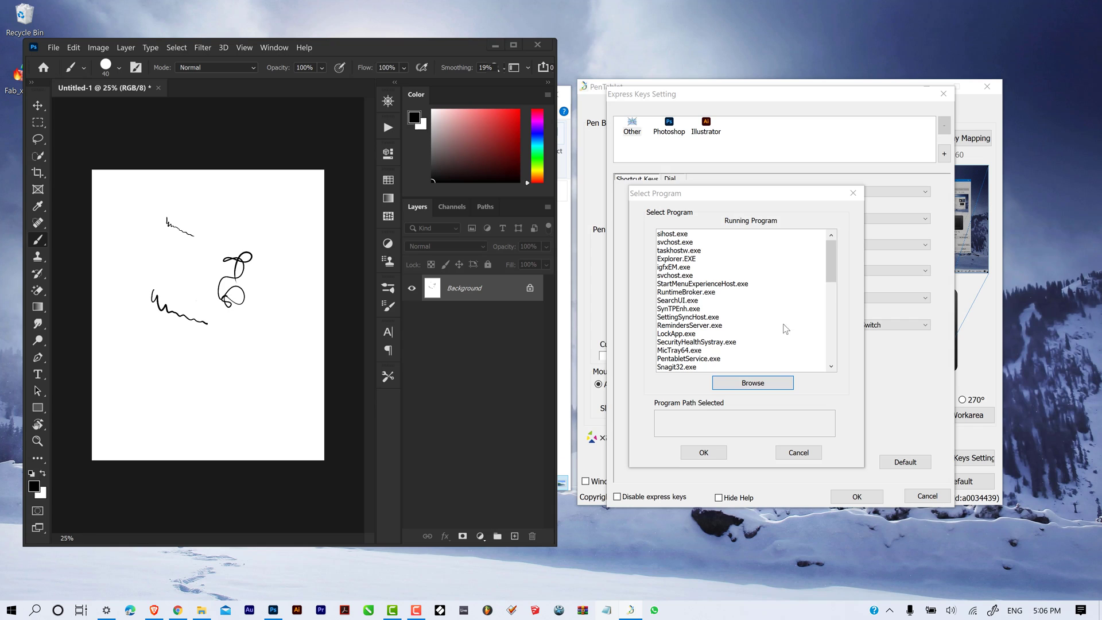
left_click(798, 453)
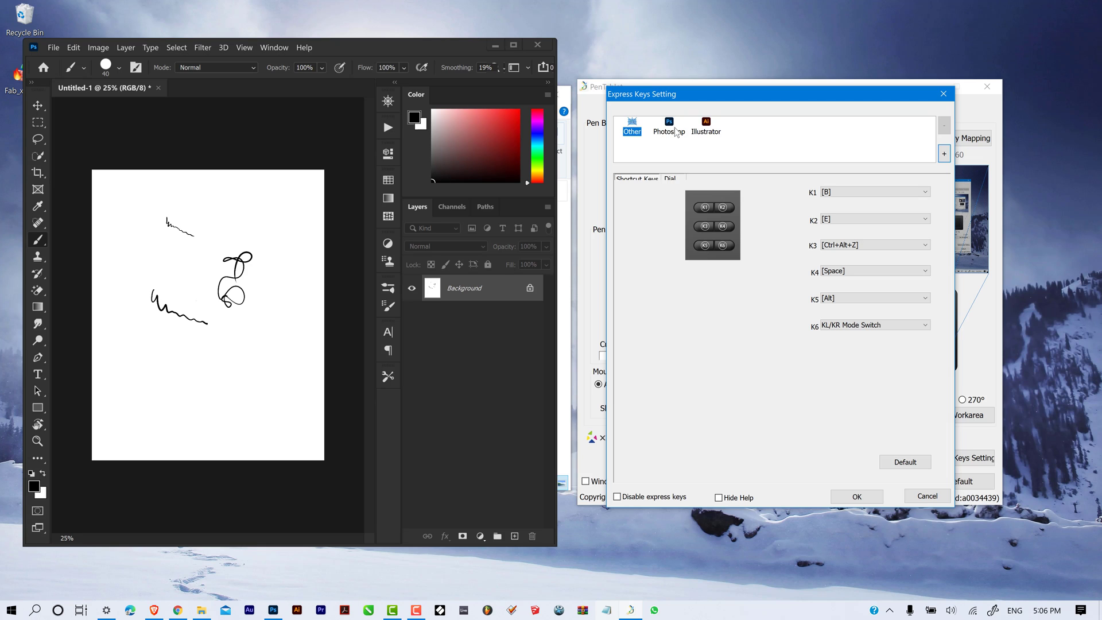
- For the Photoshop profile, assign express key K1 a function key shortcut of B
left_click(670, 130)
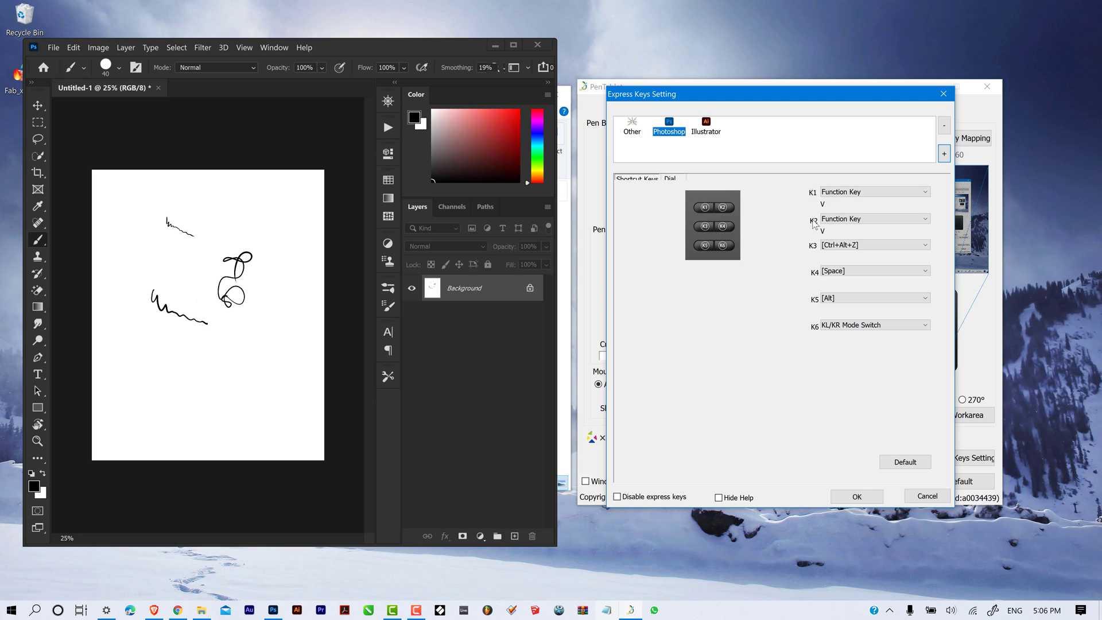
left_click(855, 197)
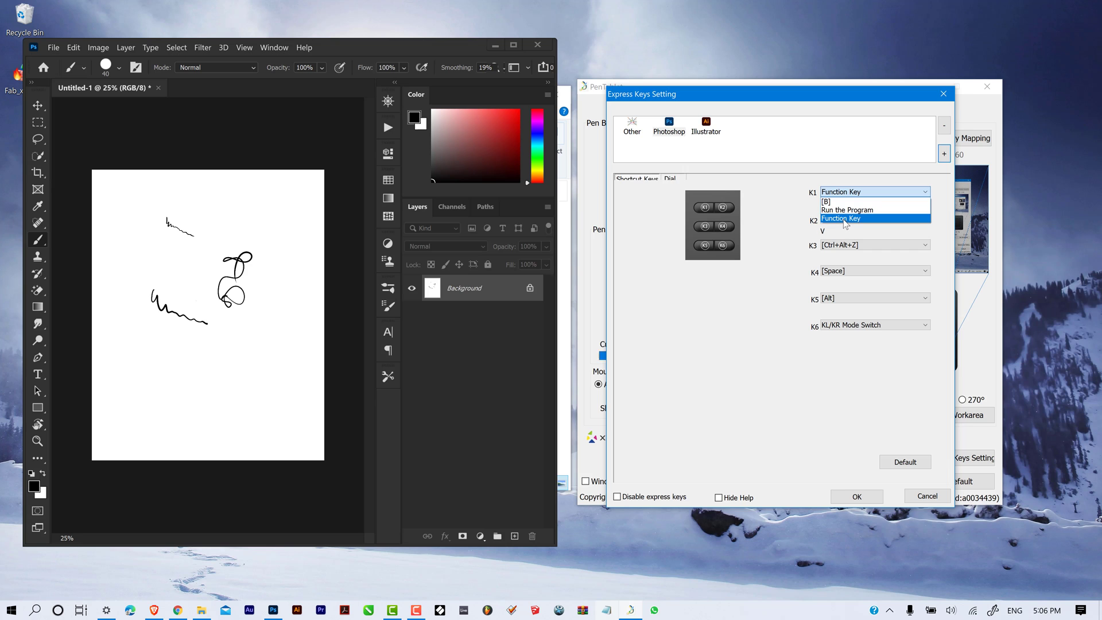
left_click(844, 219)
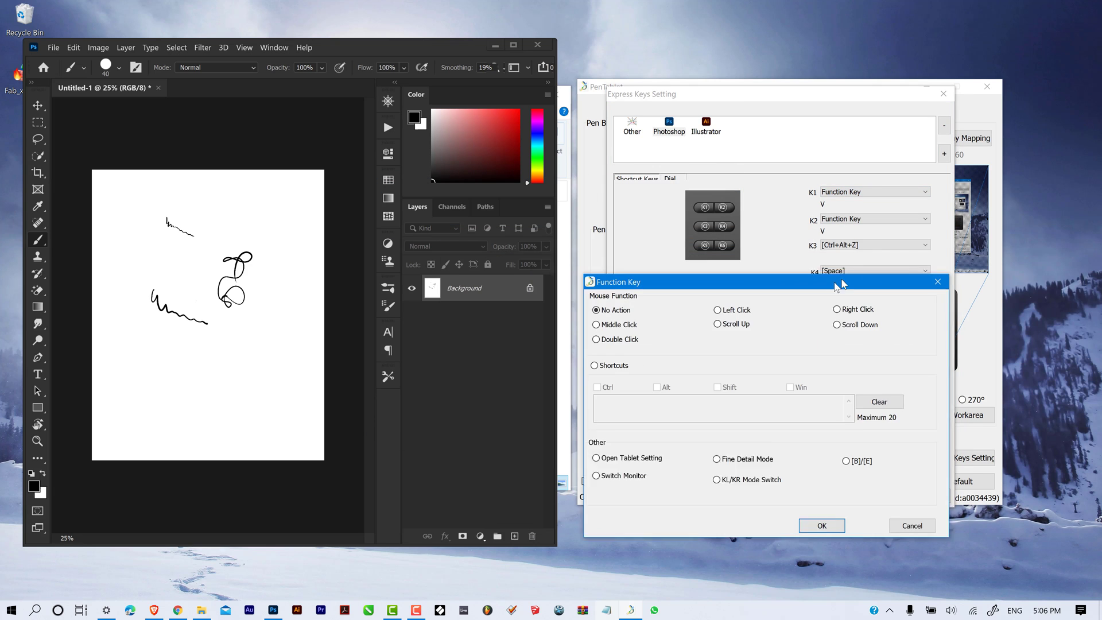
left_click_drag(759, 272, 786, 226)
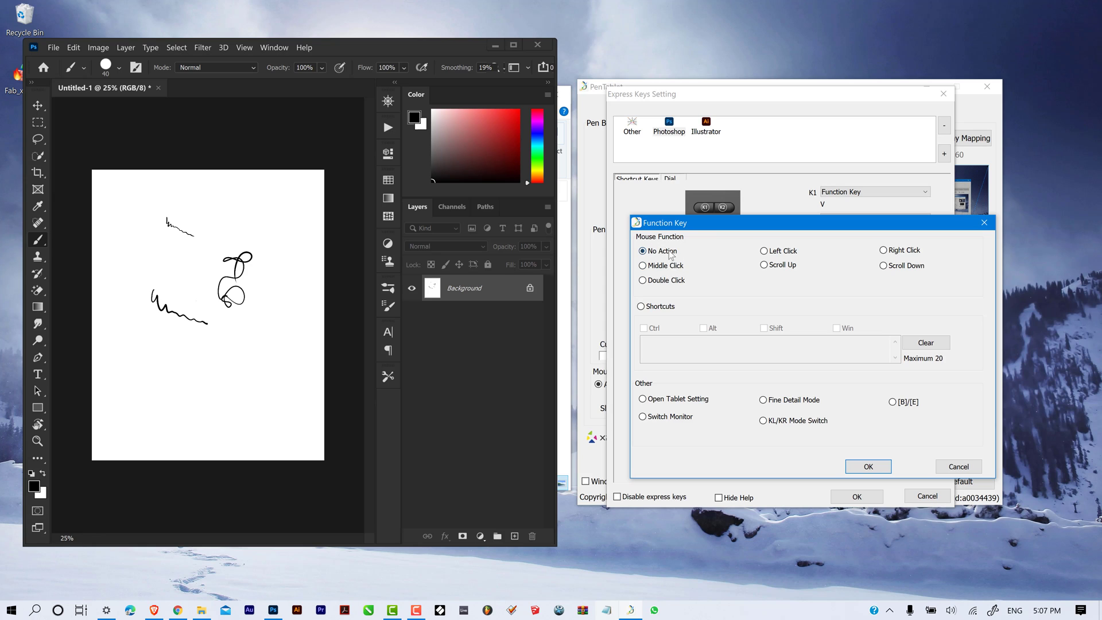
left_click(641, 307)
left_click(664, 348)
left_click(870, 466)
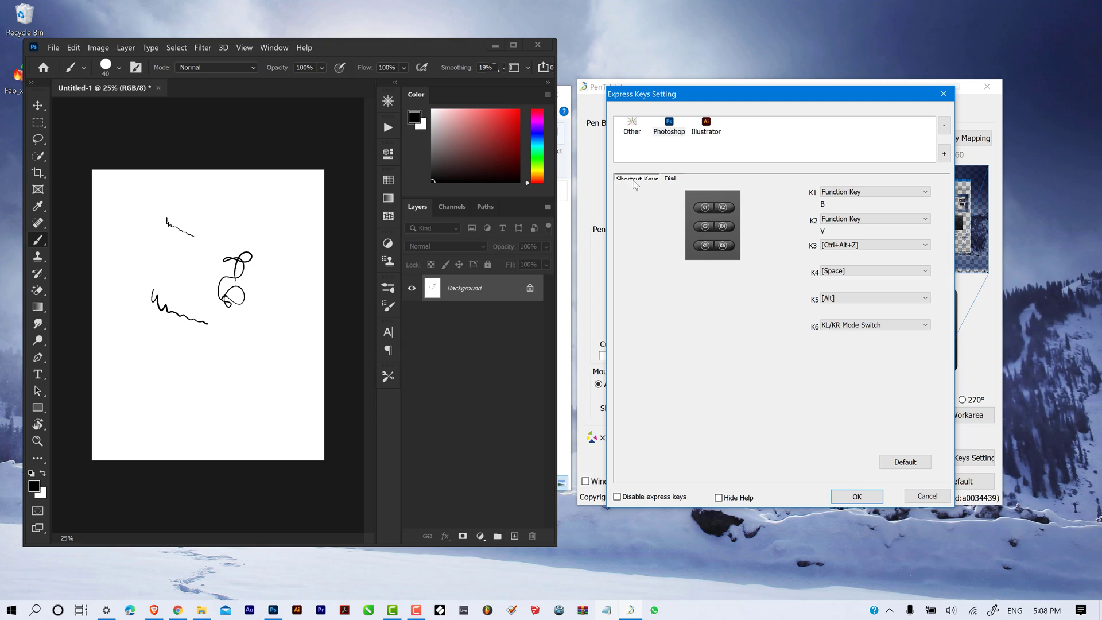
- Define the Photoshop dial's first function as a keyboard combination named zoom, using = and -, and cancel the express keys settings
left_click(671, 181)
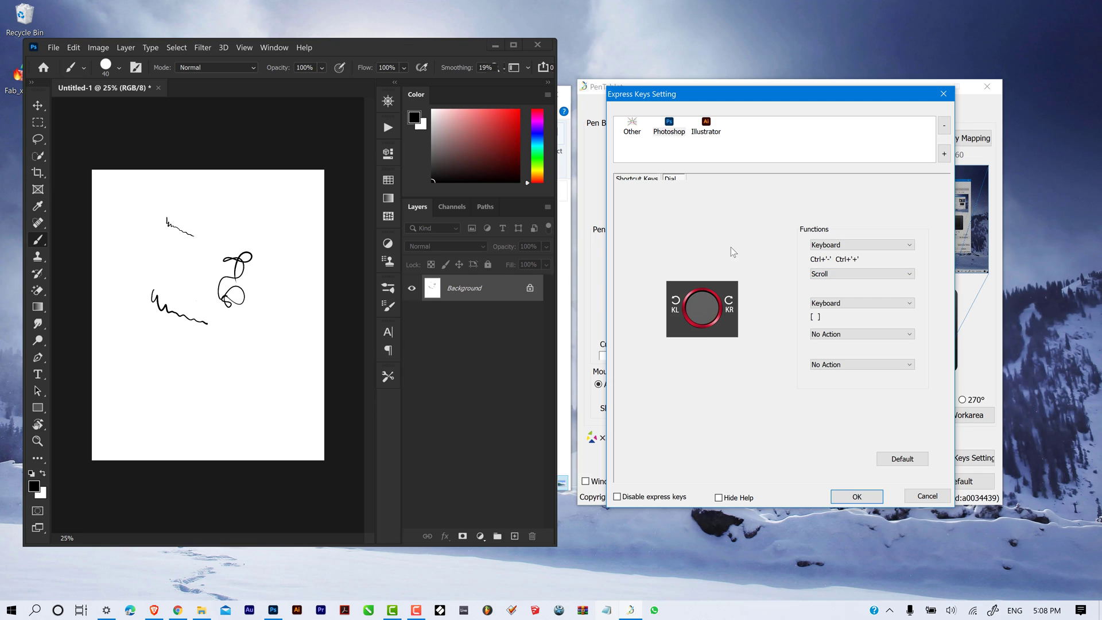
left_click(845, 246)
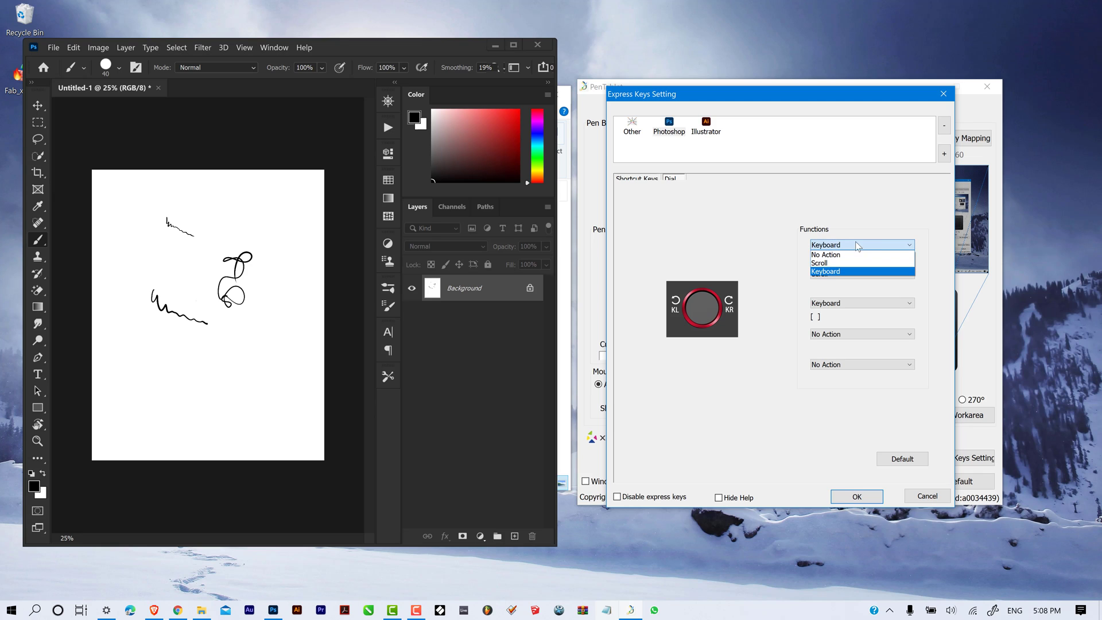
left_click(832, 273)
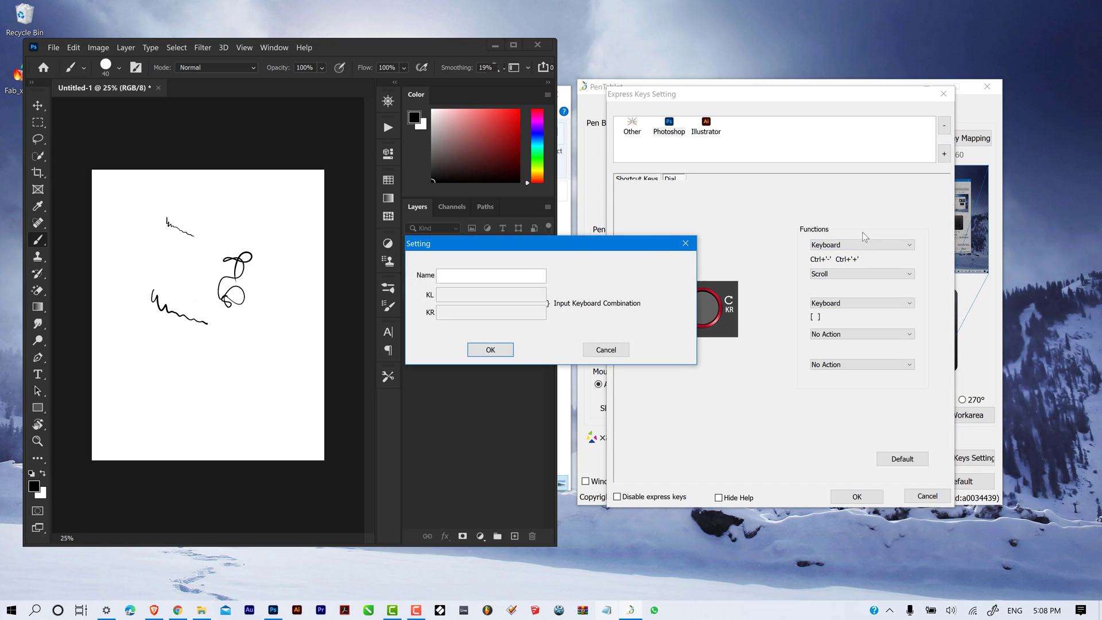
left_click_drag(640, 246, 847, 355)
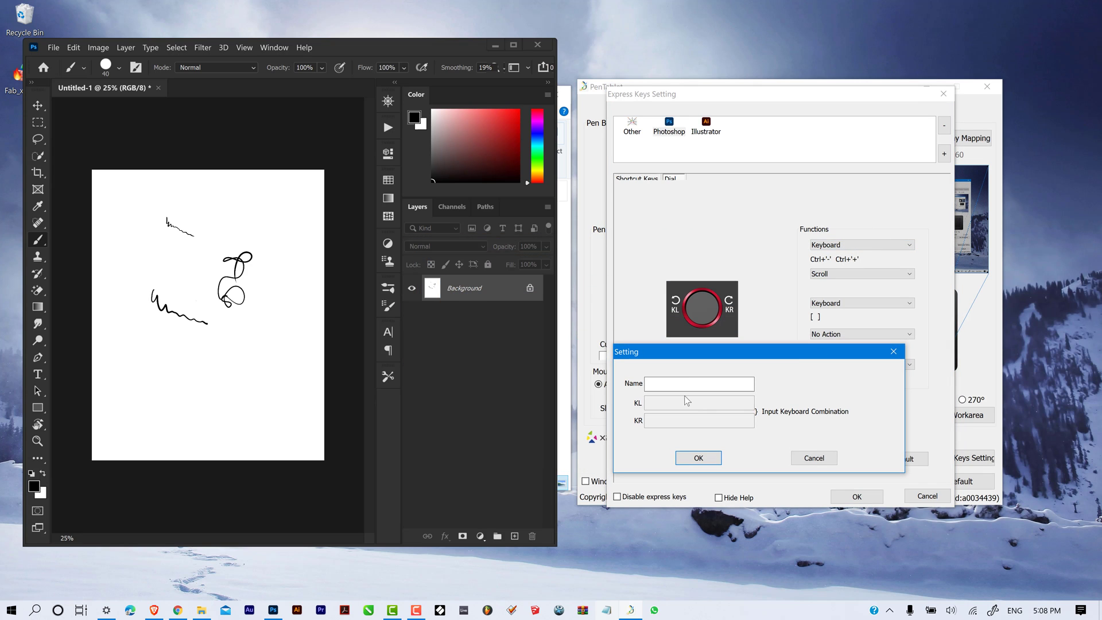
left_click(686, 383)
left_click(678, 402)
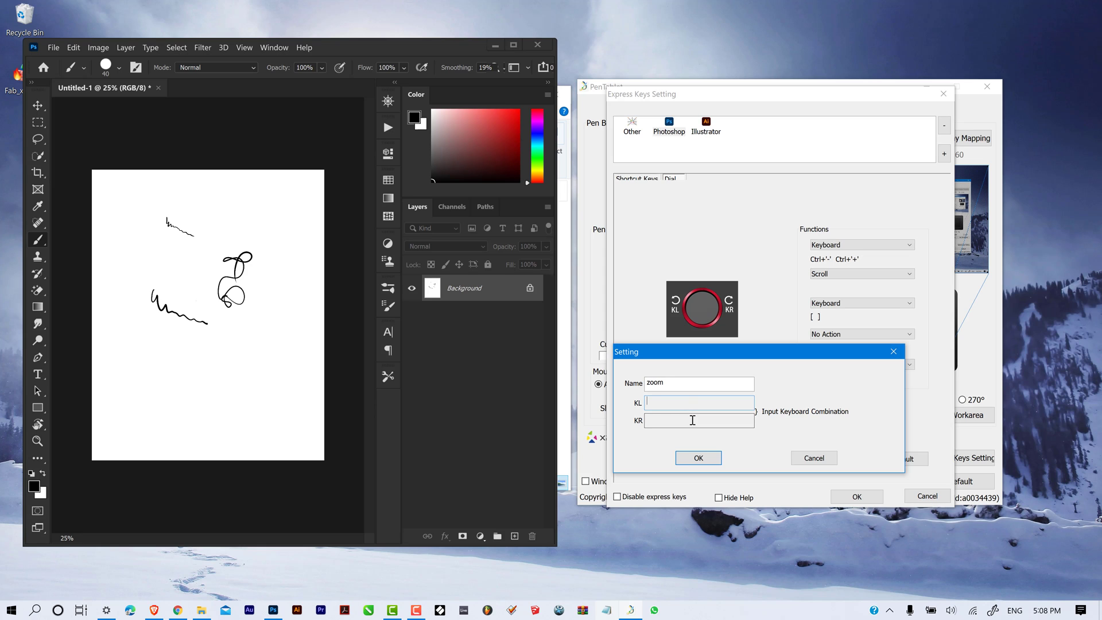
key("equal")
key("minus")
left_click(698, 457)
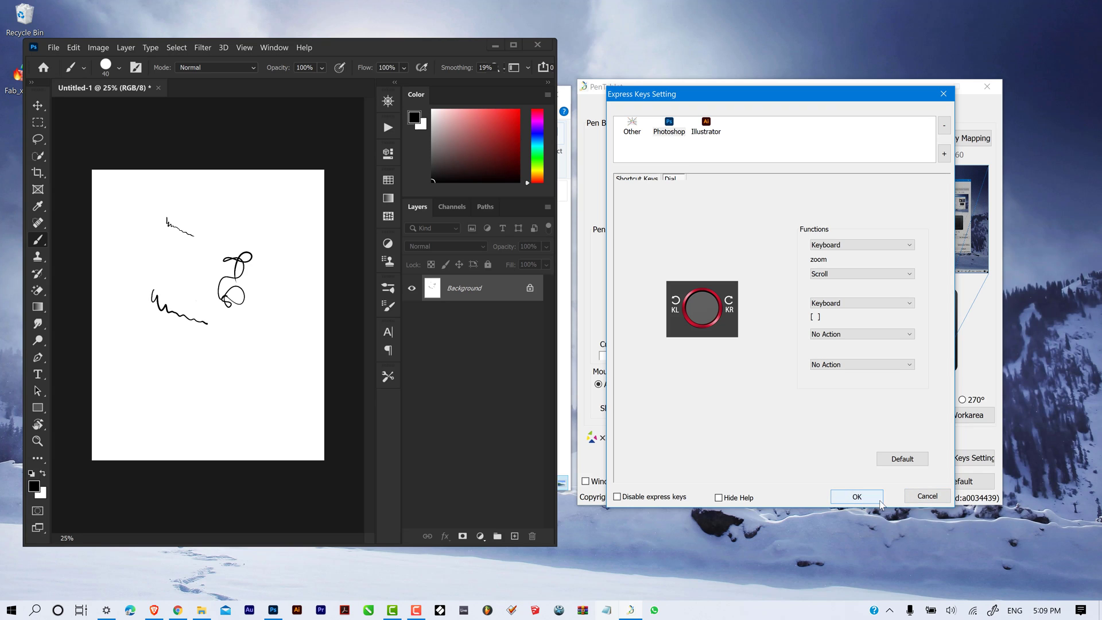
left_click(926, 494)
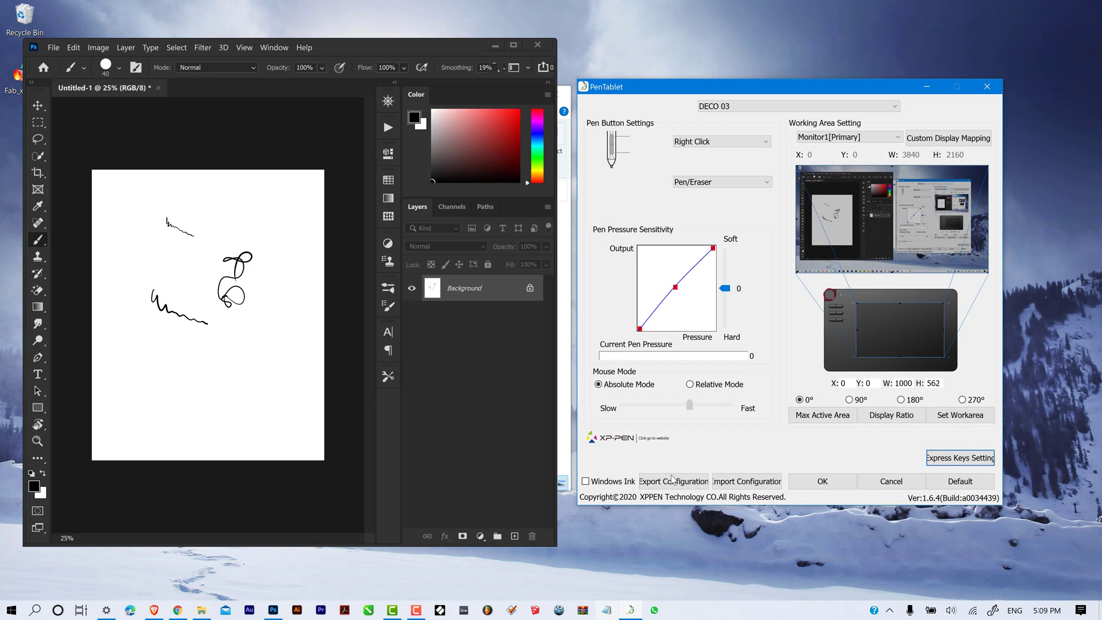